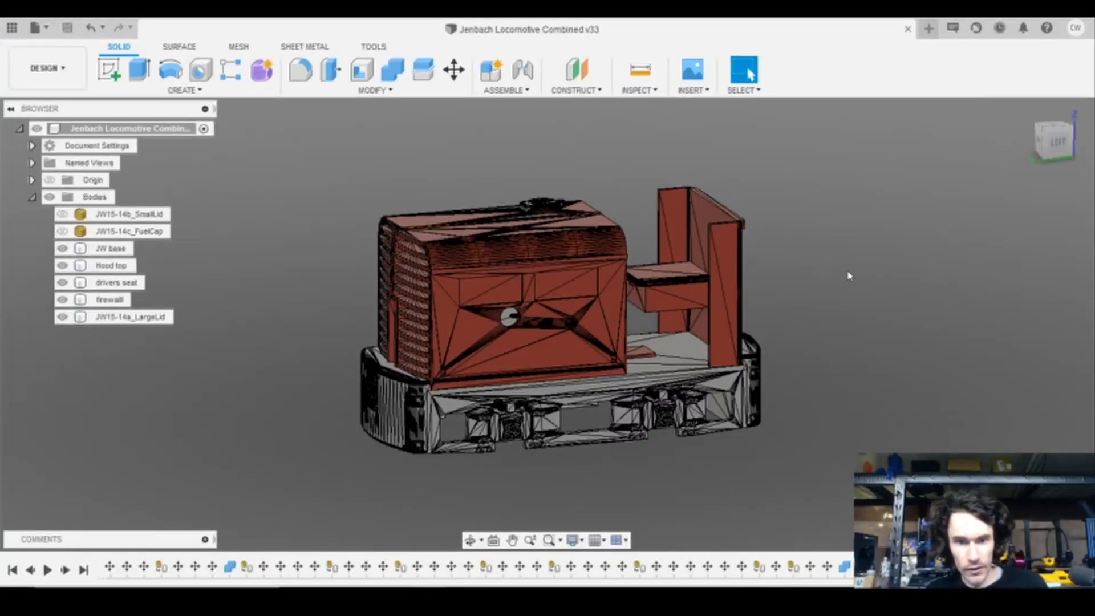
# Step: Look up the Convert Mesh command among the mesh modification tools and read its description
pyautogui.click(247, 48)
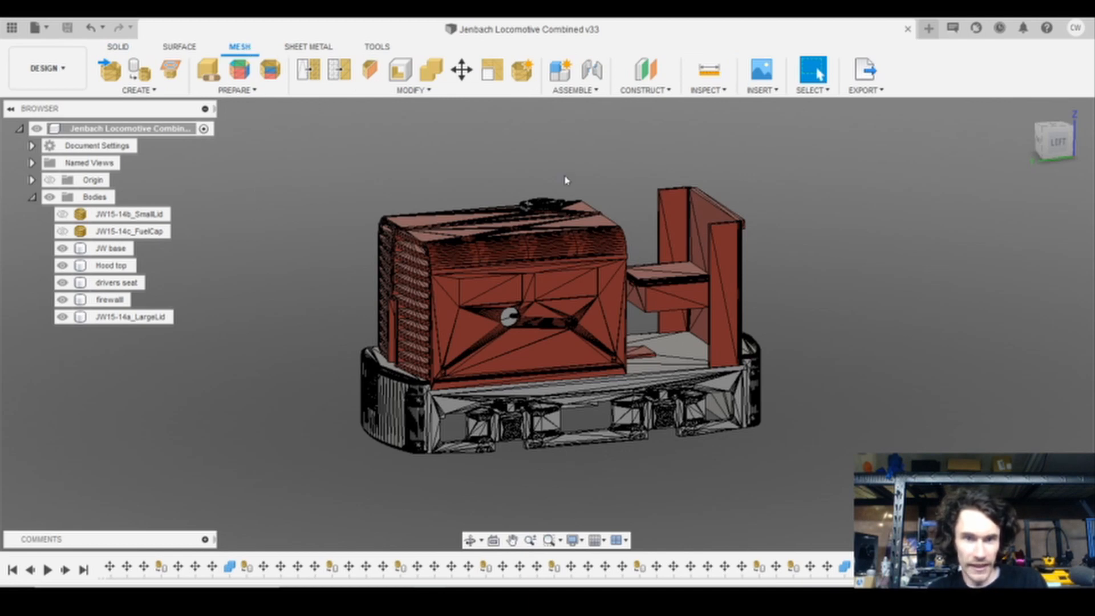
pyautogui.click(393, 92)
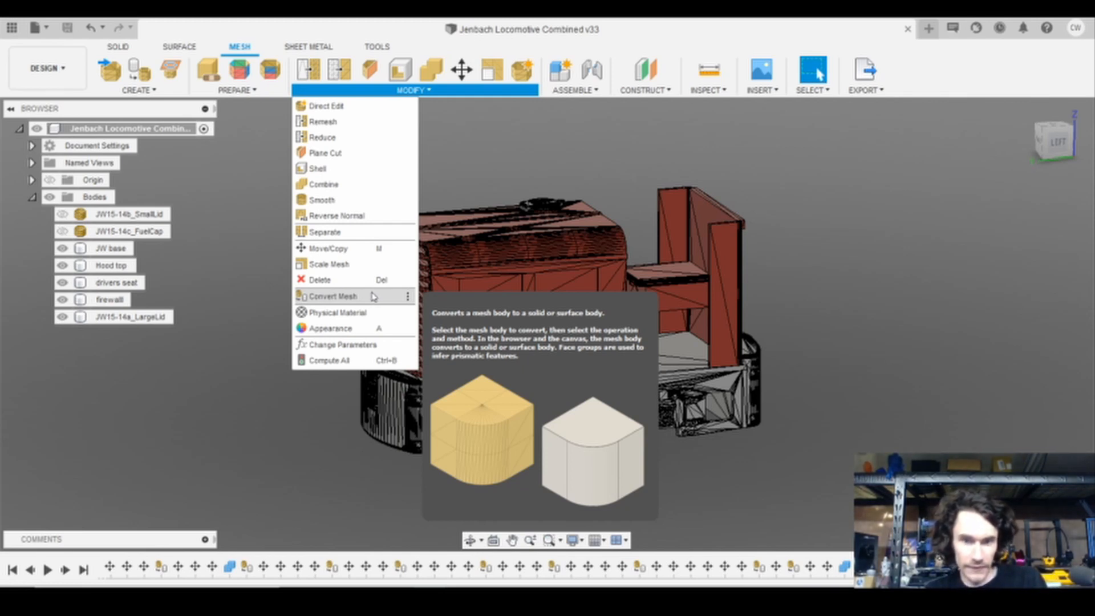
pyautogui.click(557, 148)
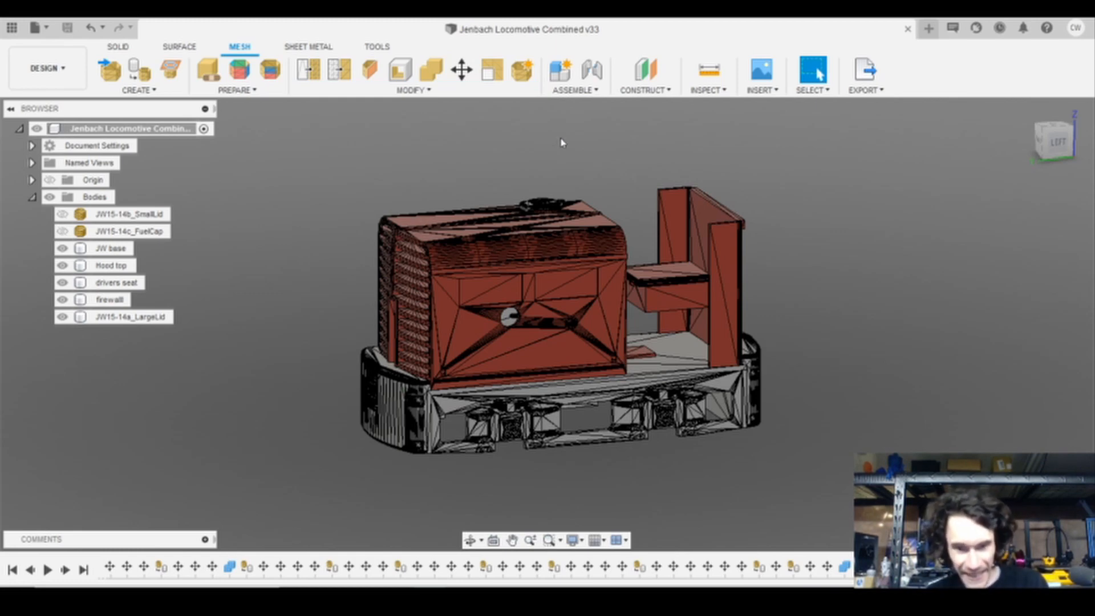
# Step: Examine the lid on top of the hood up close and the locomotive from both sides
pyautogui.keyDown('shift'); pyautogui.moveTo(650, 151); pyautogui.dragTo(646, 164, button='middle'); pyautogui.keyUp('shift')
pyautogui.scroll(5, 644, 166)
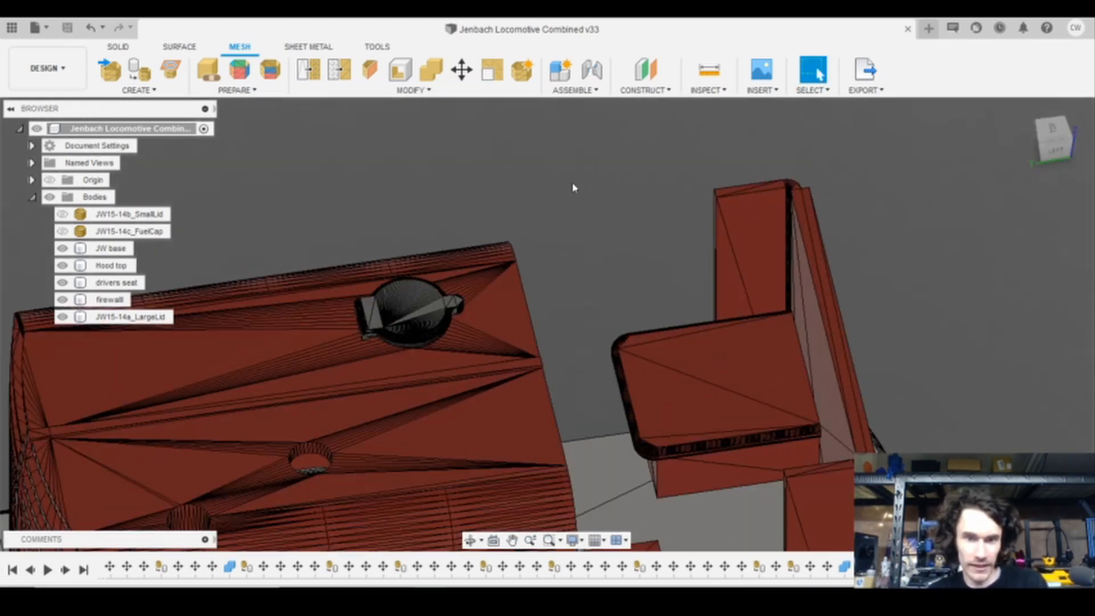
pyautogui.keyDown('shift'); pyautogui.moveTo(575, 188); pyautogui.dragTo(478, 213, button='middle'); pyautogui.keyUp('shift')
pyautogui.scroll(4, 478, 213)
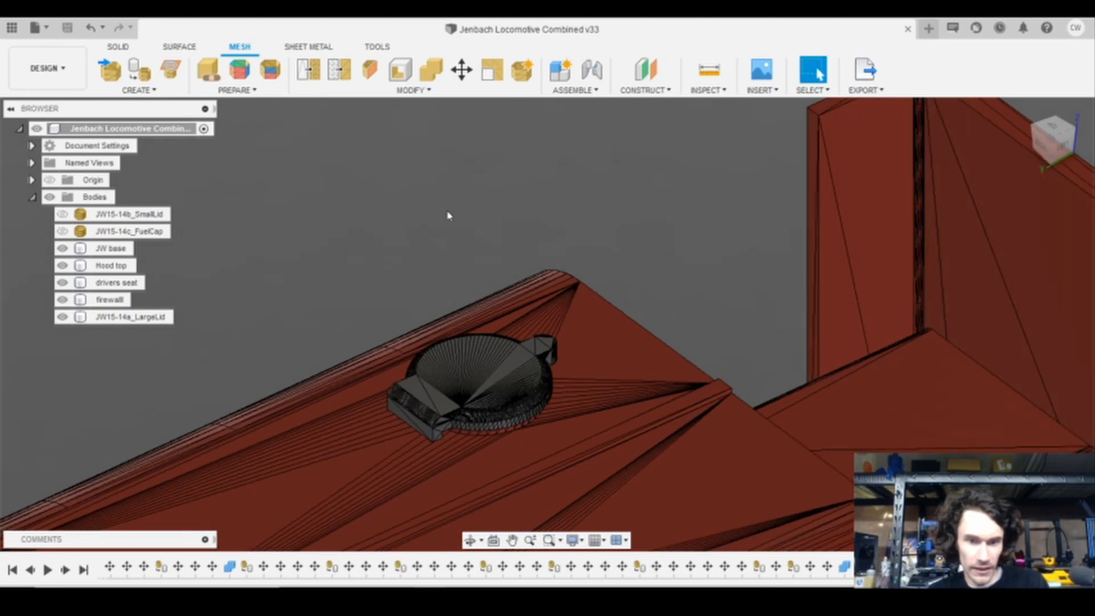
pyautogui.scroll(-8, 447, 216)
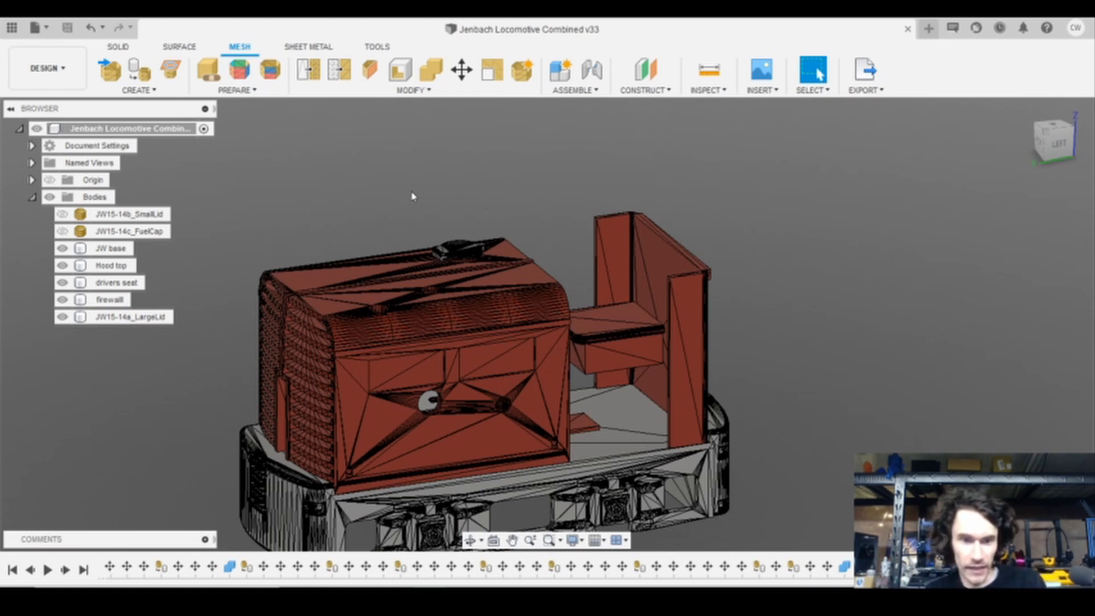
pyautogui.keyDown('shift'); pyautogui.moveTo(355, 199); pyautogui.dragTo(607, 191, button='middle'); pyautogui.keyUp('shift')
pyautogui.moveTo(910, 314); pyautogui.dragTo(912, 295, button='middle')
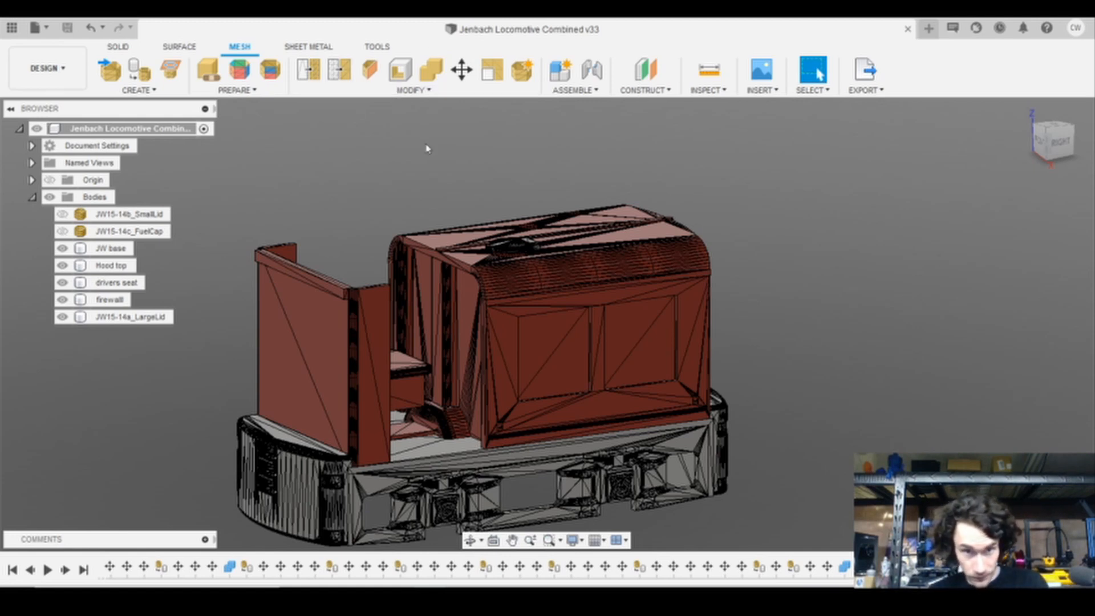
# Step: Inspect the combined locomotive all around, including the front grille, the underside of the base and the hood top
pyautogui.click(478, 93)
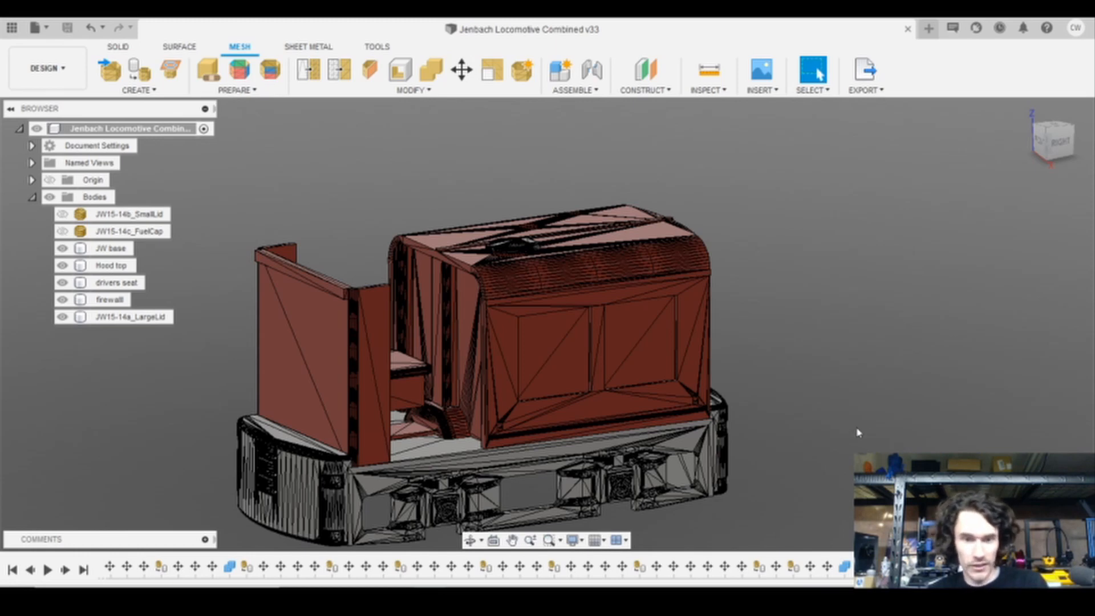
pyautogui.keyDown('shift'); pyautogui.moveTo(828, 434); pyautogui.dragTo(713, 282, button='middle'); pyautogui.keyUp('shift')
pyautogui.moveTo(234, 363); pyautogui.dragTo(276, 313, button='middle')
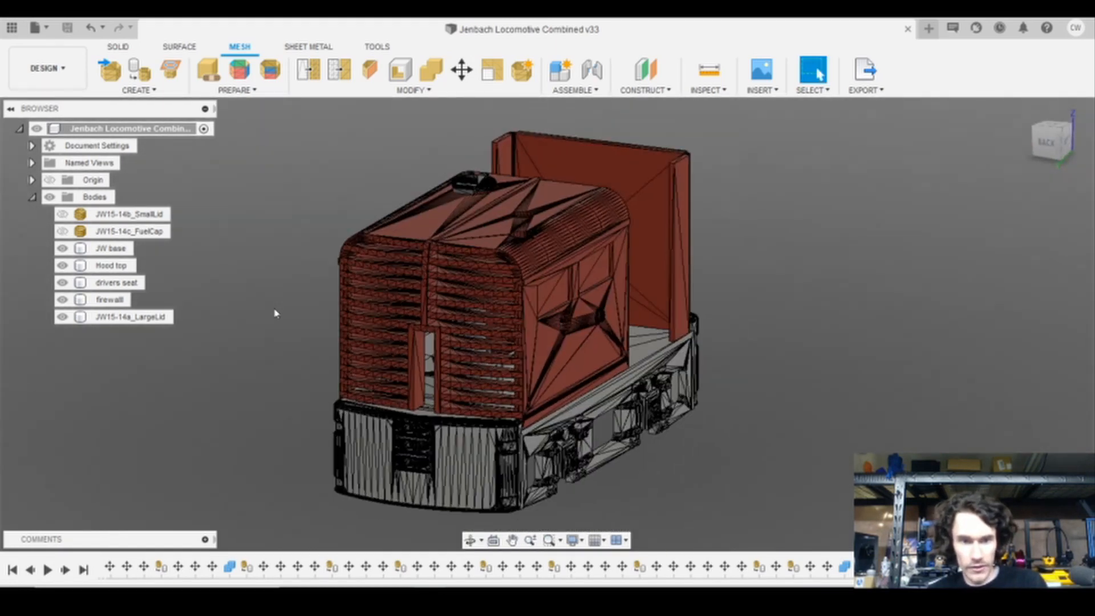
pyautogui.scroll(-3, 277, 311)
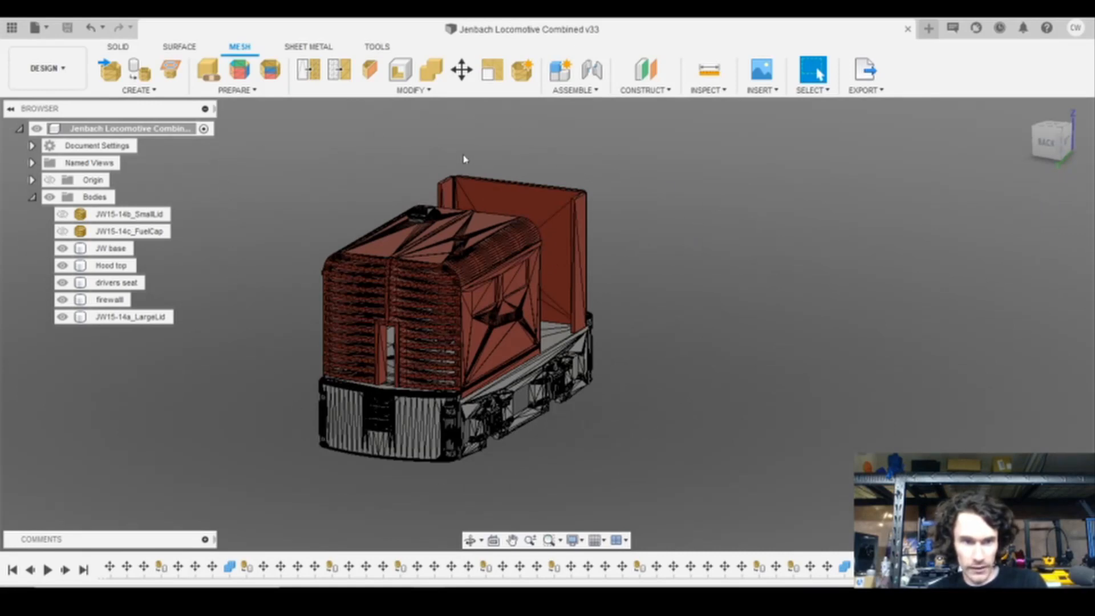
pyautogui.keyDown('shift'); pyautogui.moveTo(798, 485); pyautogui.dragTo(665, 472, button='middle'); pyautogui.keyUp('shift')
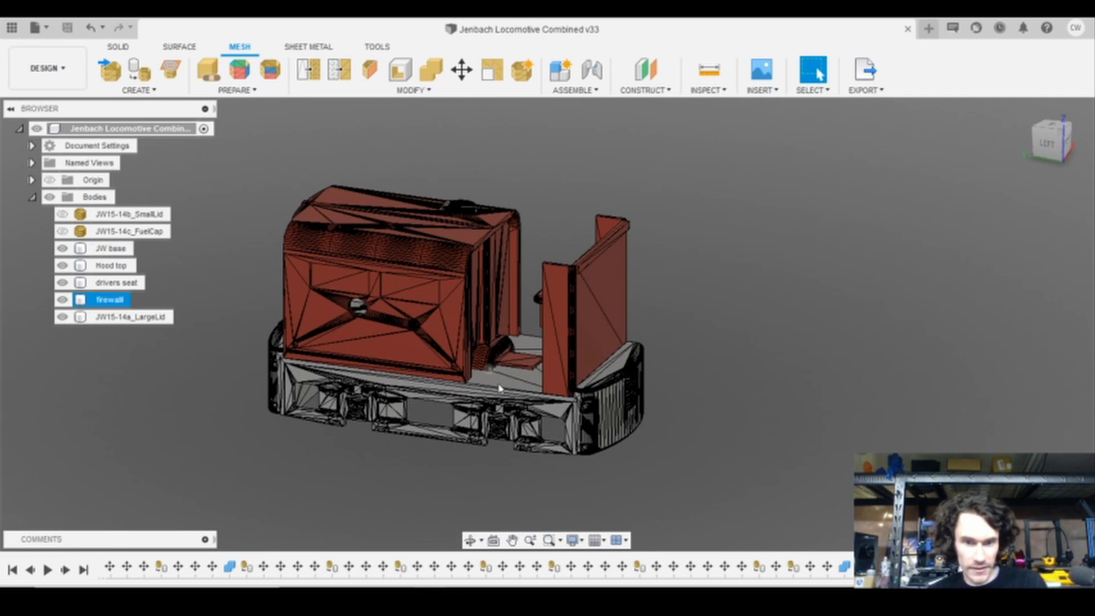
pyautogui.keyDown('shift'); pyautogui.moveTo(454, 446); pyautogui.dragTo(665, 379, button='middle'); pyautogui.keyUp('shift')
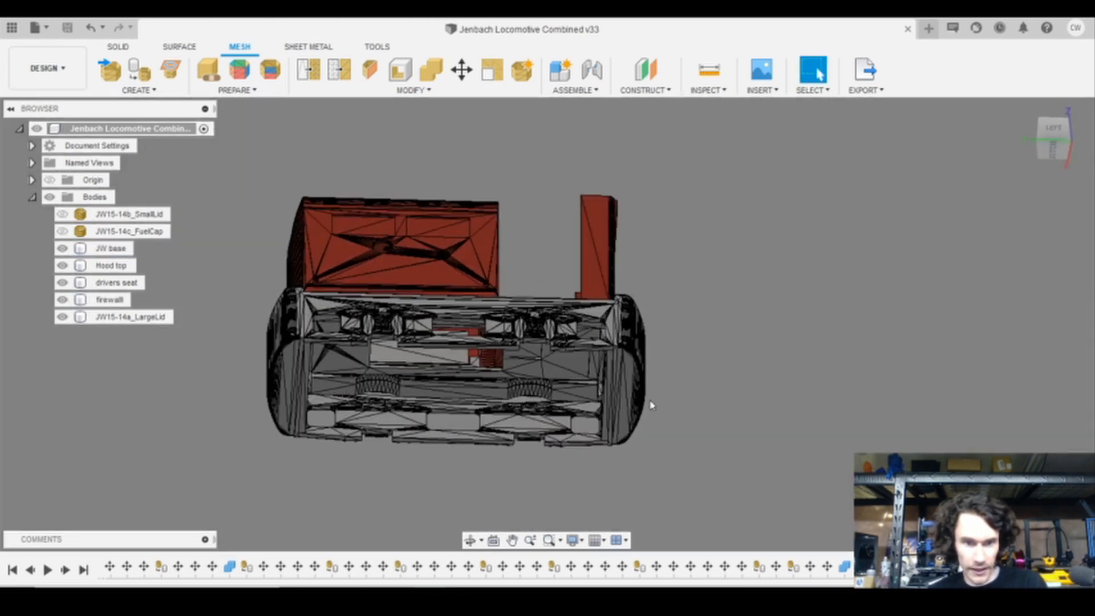
pyautogui.keyDown('shift'); pyautogui.moveTo(741, 321); pyautogui.dragTo(785, 410, button='middle'); pyautogui.keyUp('shift')
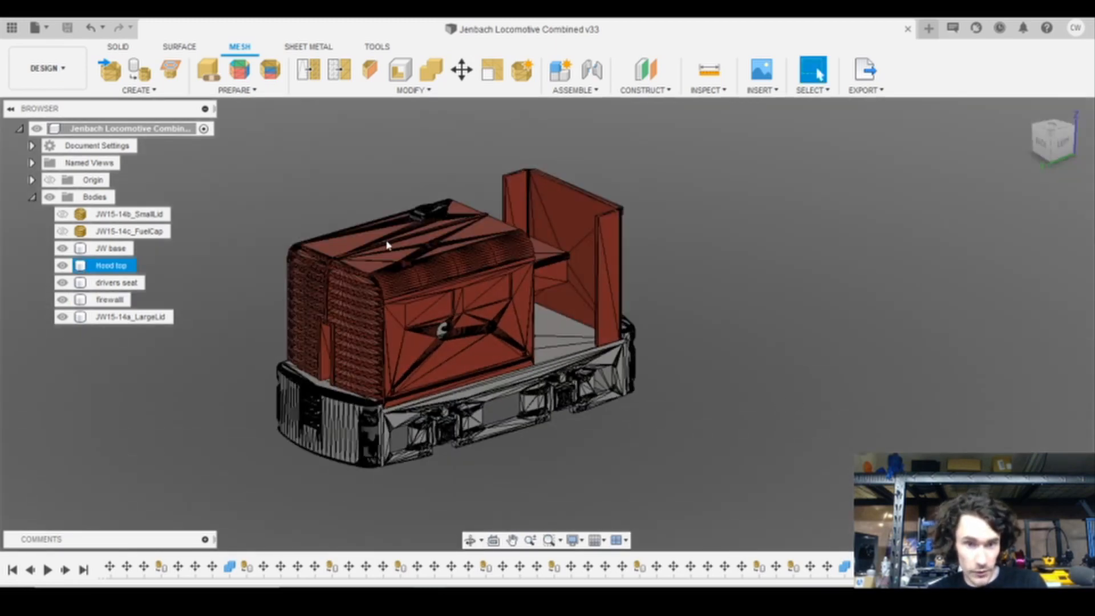
pyautogui.keyDown('shift'); pyautogui.moveTo(387, 246); pyautogui.dragTo(522, 342, button='middle'); pyautogui.keyUp('shift')
pyautogui.keyDown('shift'); pyautogui.moveTo(341, 317); pyautogui.dragTo(425, 357, button='middle'); pyautogui.keyUp('shift')
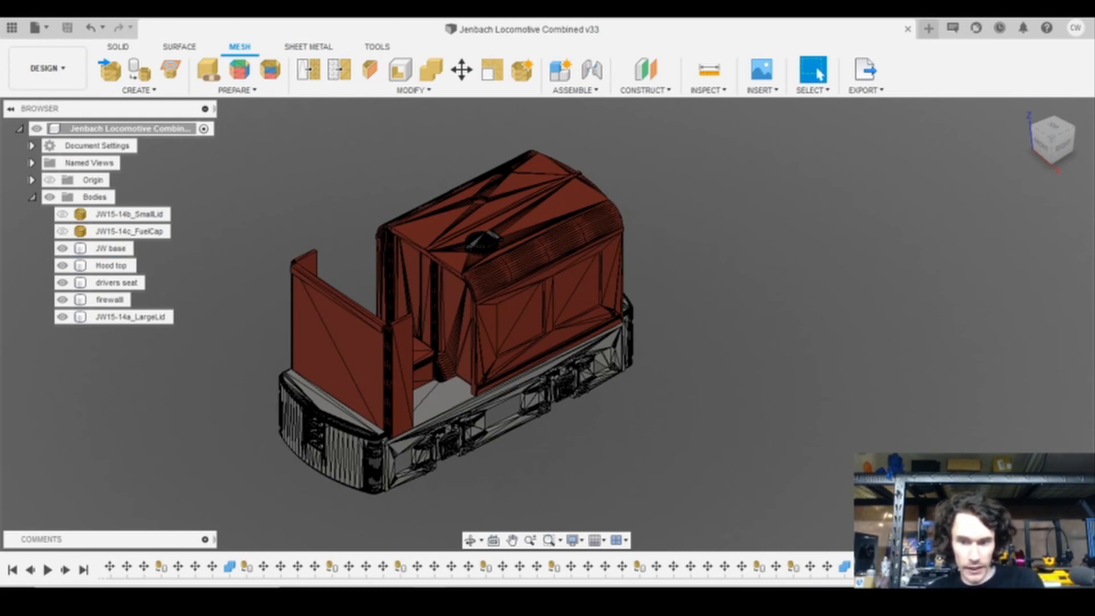
# Step: Review the start of the design history with its mesh conversions and inspect the back panel of the cab
pyautogui.moveTo(952, 554); pyautogui.dragTo(125, 560)
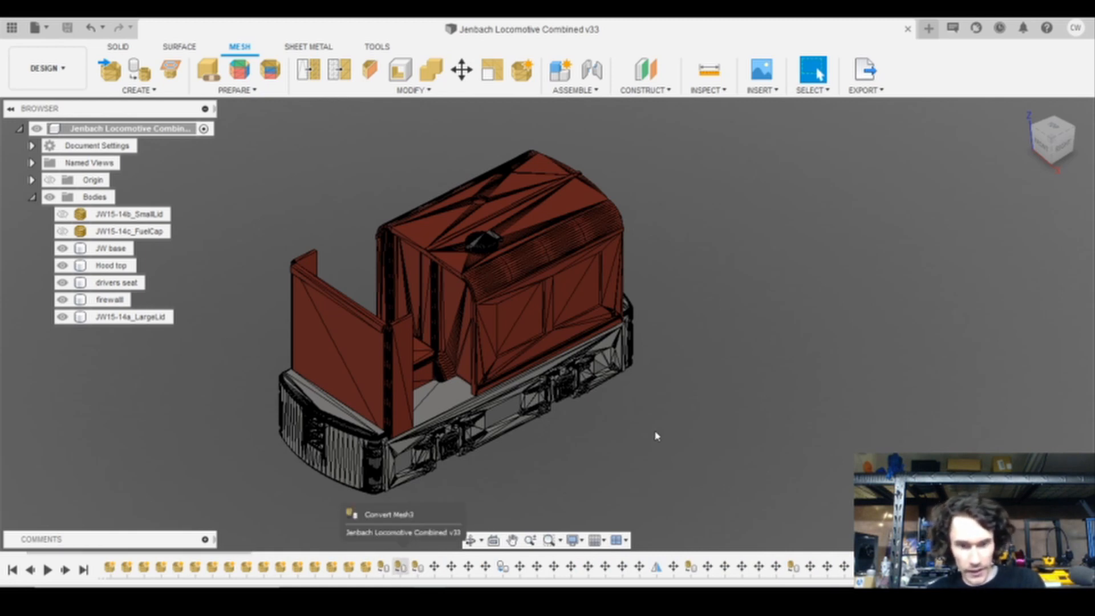
pyautogui.scroll(3, 666, 436)
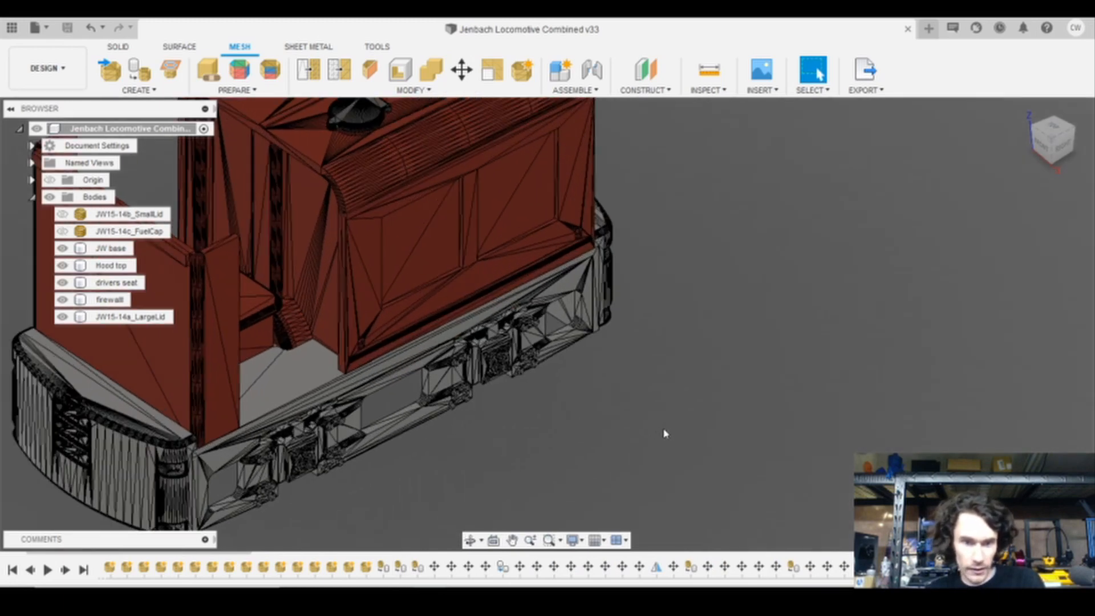
pyautogui.moveTo(486, 435); pyautogui.dragTo(774, 521, button='middle')
pyautogui.keyDown('shift'); pyautogui.moveTo(419, 378); pyautogui.dragTo(678, 288, button='middle'); pyautogui.keyUp('shift')
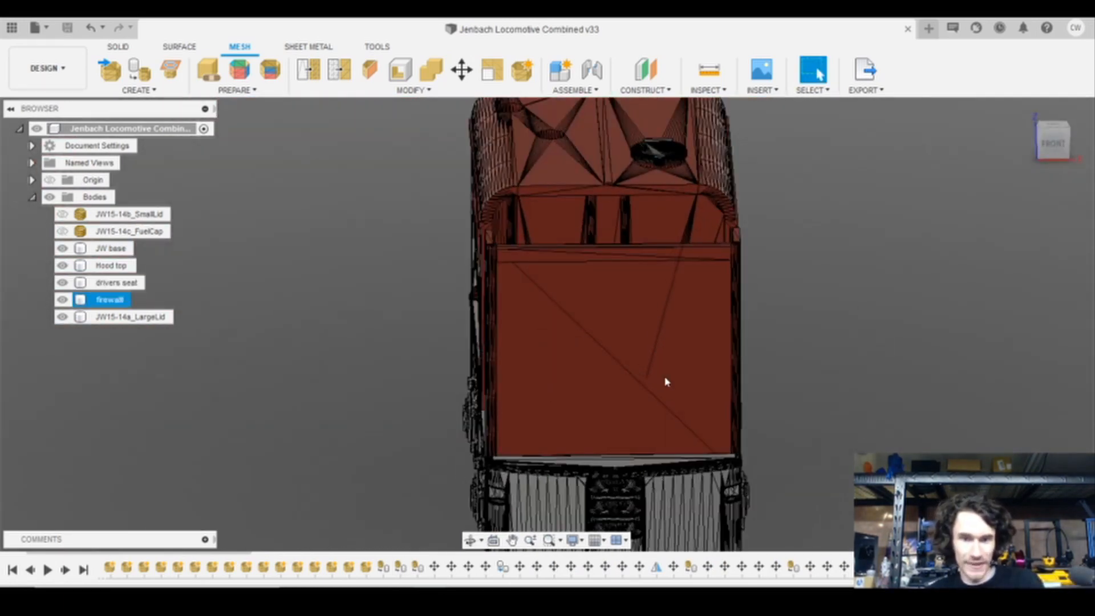
pyautogui.keyDown('shift'); pyautogui.moveTo(755, 415); pyautogui.dragTo(894, 380, button='middle'); pyautogui.keyUp('shift')
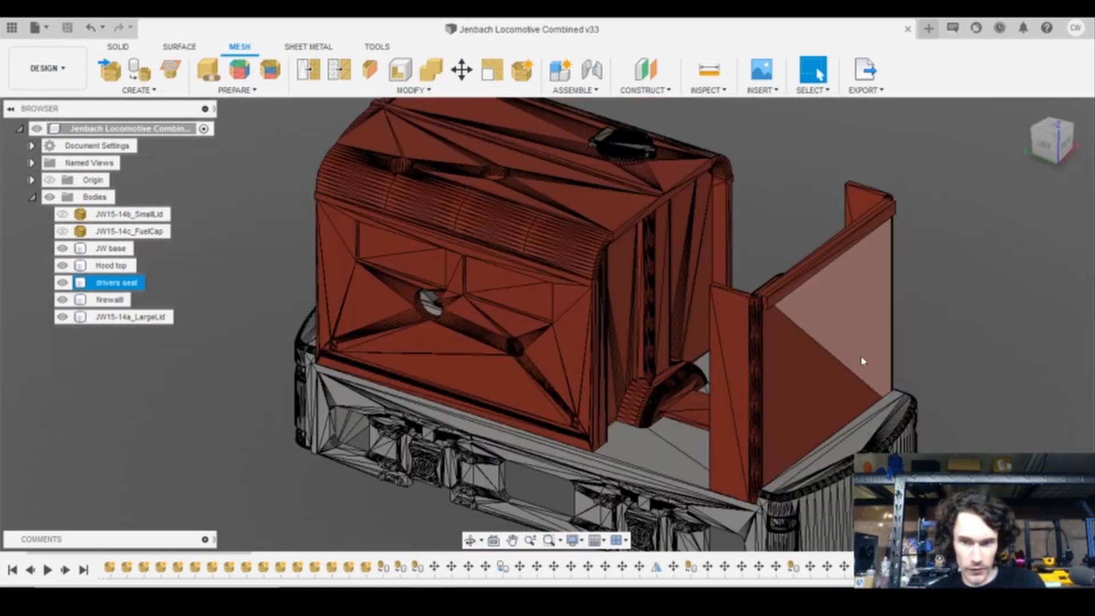
pyautogui.moveTo(1000, 344); pyautogui.dragTo(890, 355, button='middle')
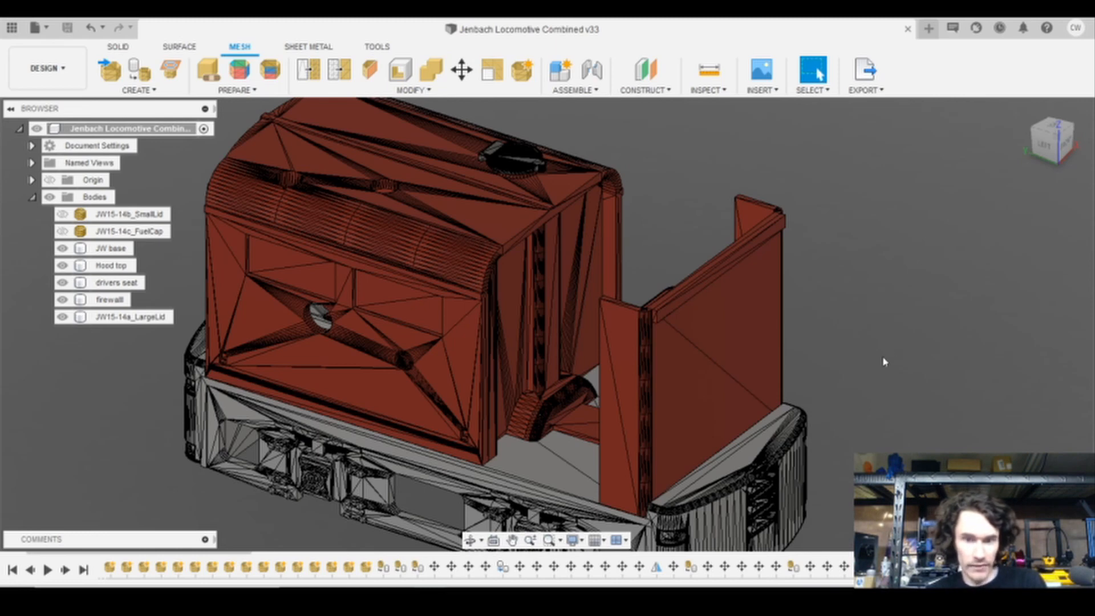
# Step: Examine the cab's back panel, the seat and the firewall area closely from both sides of the locomotive
pyautogui.scroll(3, 886, 362)
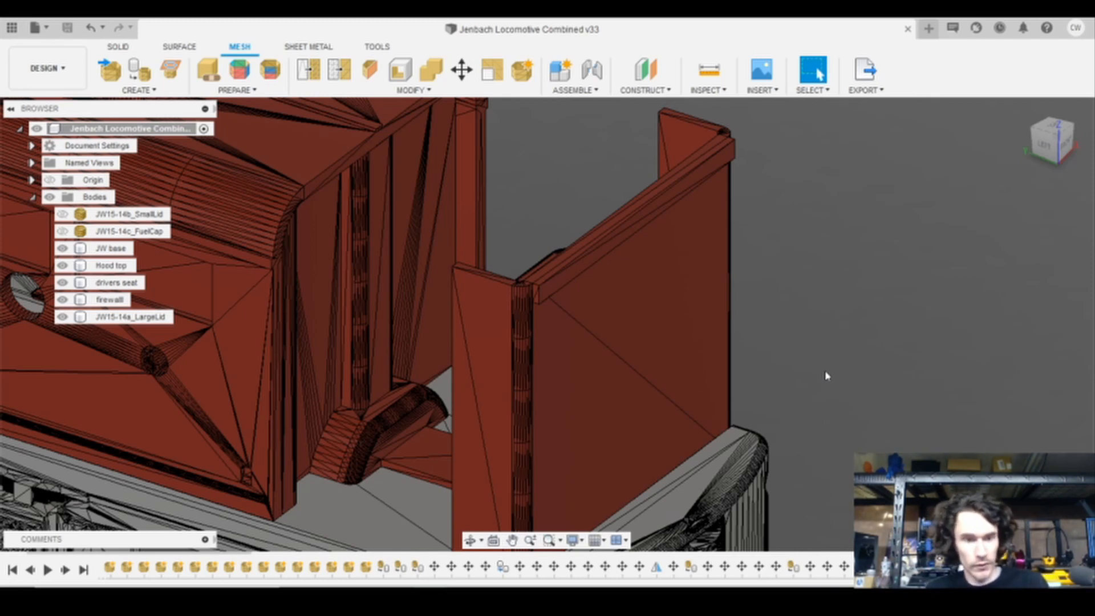
pyautogui.scroll(-4, 835, 381)
pyautogui.keyDown('shift'); pyautogui.moveTo(861, 394); pyautogui.dragTo(921, 394, button='middle'); pyautogui.keyUp('shift')
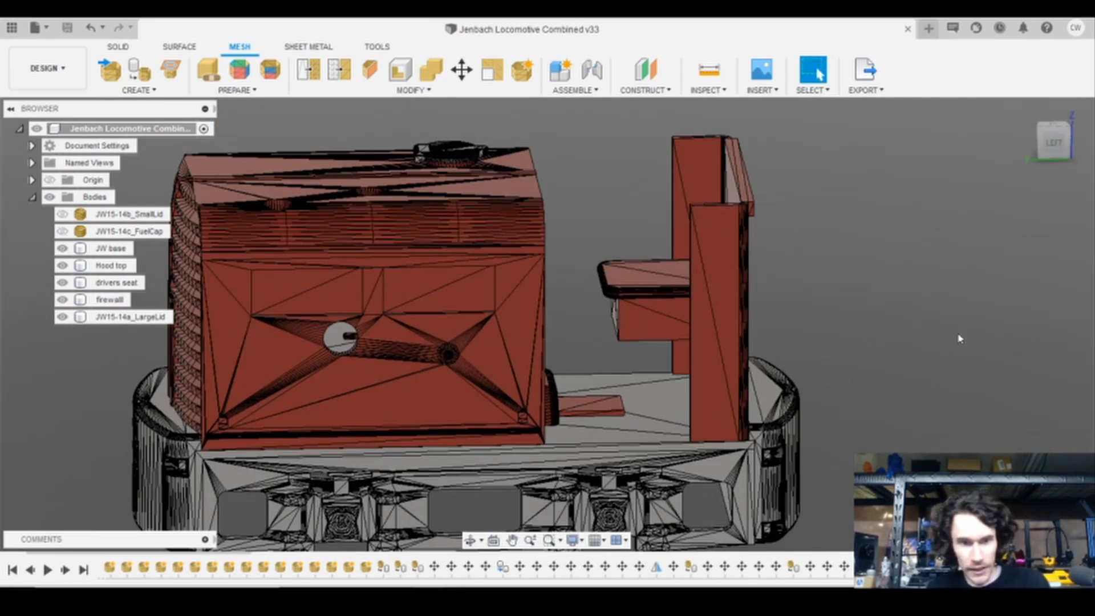
pyautogui.keyDown('shift'); pyautogui.moveTo(960, 339); pyautogui.dragTo(897, 343, button='middle'); pyautogui.keyUp('shift')
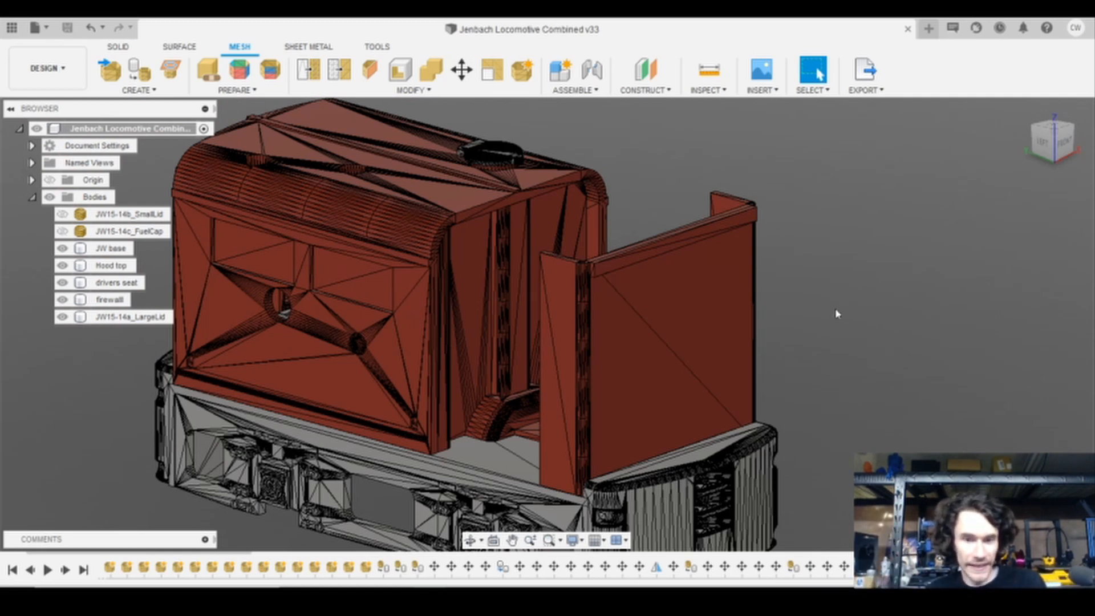
pyautogui.keyDown('shift'); pyautogui.moveTo(837, 314); pyautogui.dragTo(223, 228, button='middle'); pyautogui.keyUp('shift')
pyautogui.click(290, 253)
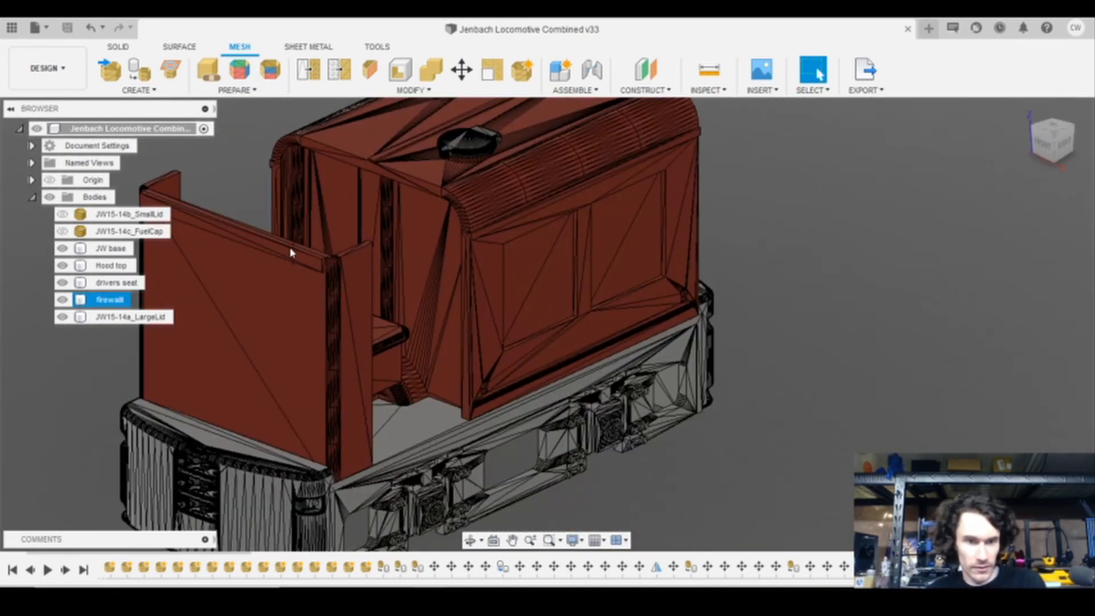
pyautogui.keyDown('shift'); pyautogui.moveTo(301, 335); pyautogui.dragTo(381, 392, button='middle'); pyautogui.keyUp('shift')
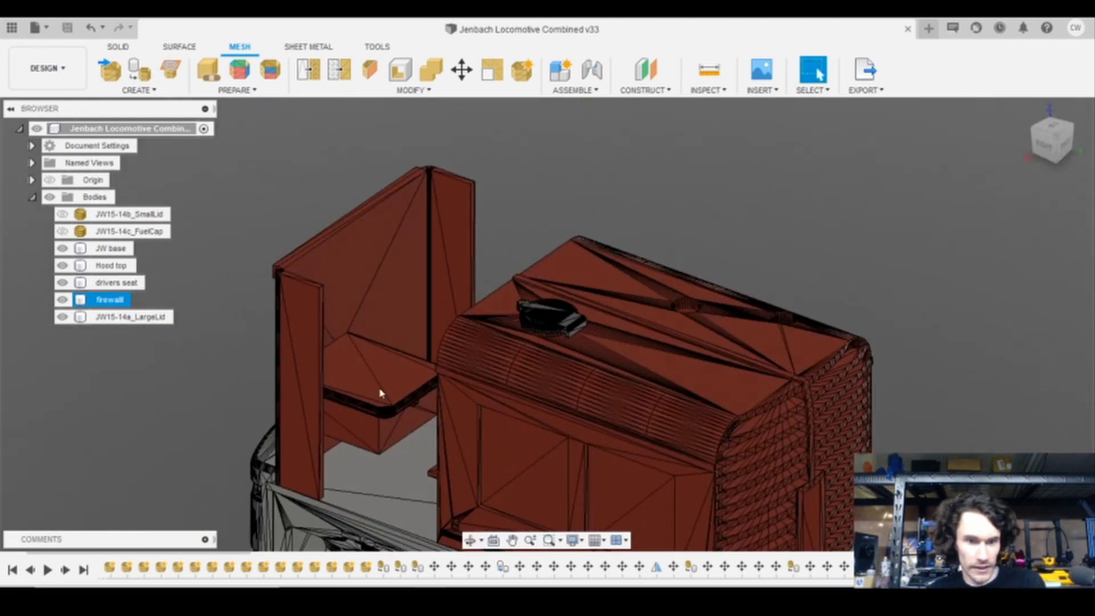
pyautogui.moveTo(692, 163); pyautogui.dragTo(762, 159, button='middle')
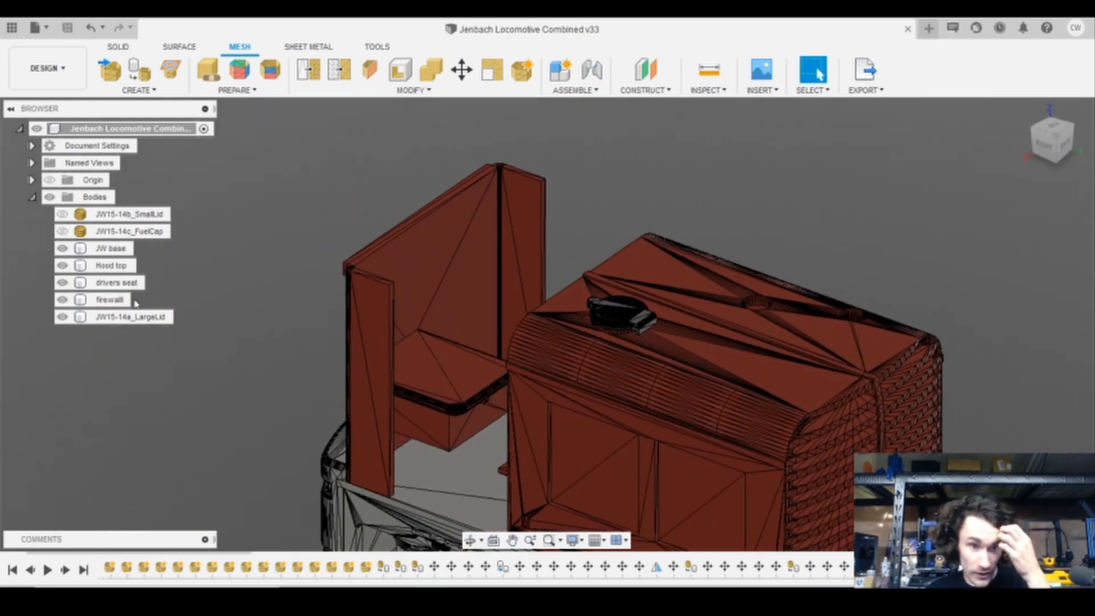
# Step: Highlight the drivers seat body to check which parts it includes, and view it from behind the cab
pyautogui.click(116, 283)
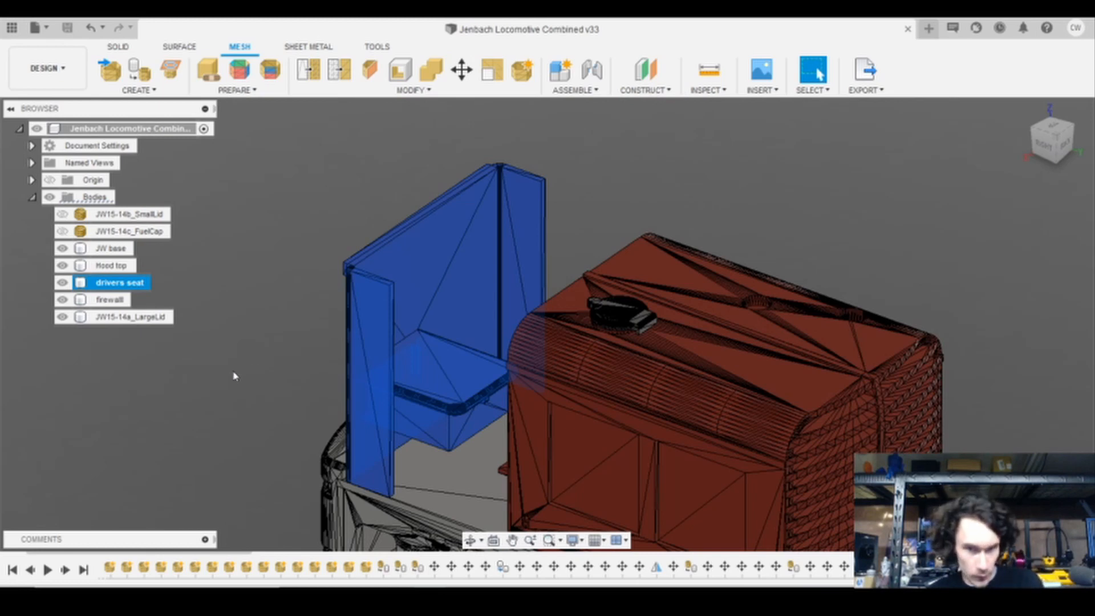
pyautogui.click(235, 377)
pyautogui.keyDown('shift'); pyautogui.moveTo(235, 376); pyautogui.dragTo(465, 438, button='middle'); pyautogui.keyUp('shift')
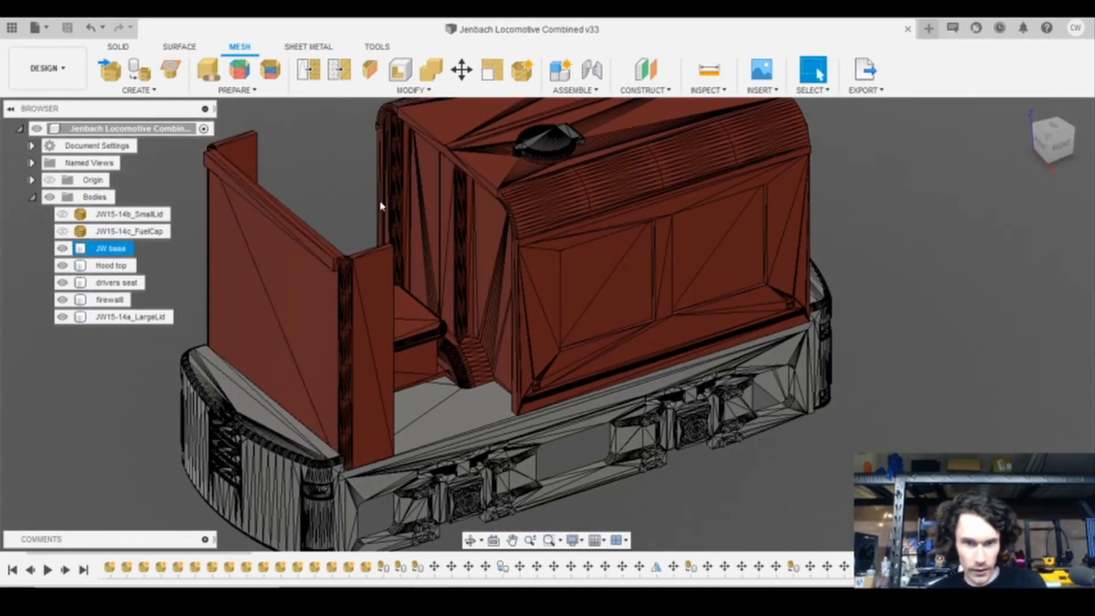
pyautogui.keyDown('shift'); pyautogui.moveTo(382, 206); pyautogui.dragTo(408, 303, button='middle'); pyautogui.keyUp('shift')
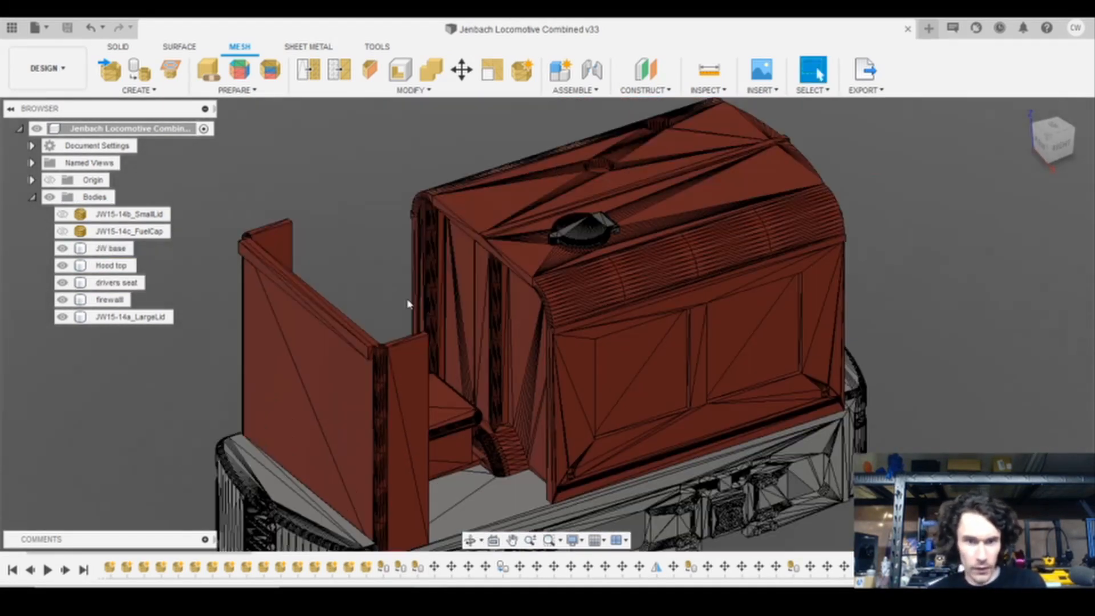
# Step: Return to the solid modelling tools and highlight the Hood top and firewall bodies in turn to check their extents
pyautogui.click(119, 47)
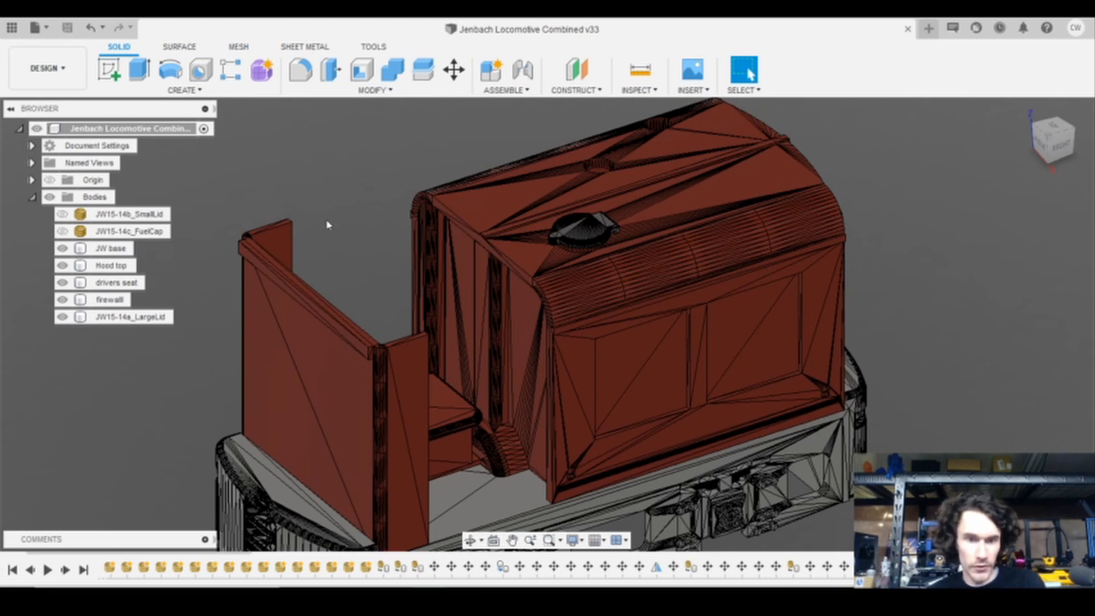
pyautogui.keyDown('shift'); pyautogui.moveTo(327, 215); pyautogui.dragTo(332, 205, button='middle'); pyautogui.keyUp('shift')
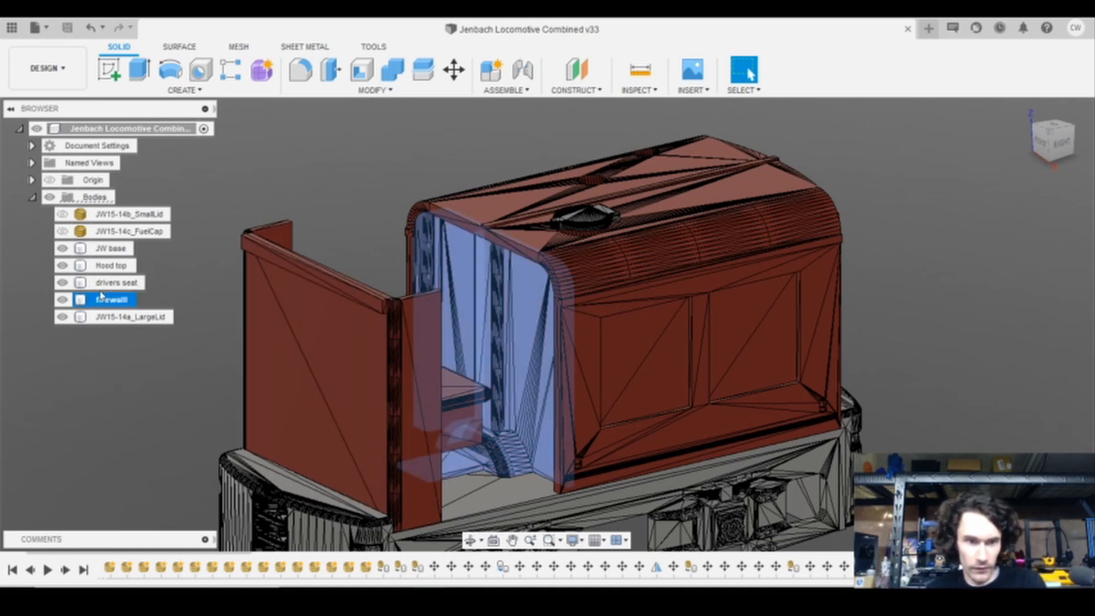
pyautogui.click(112, 266)
pyautogui.keyDown('shift'); pyautogui.moveTo(1027, 361); pyautogui.dragTo(1046, 347, button='middle'); pyautogui.keyUp('shift')
pyautogui.click(744, 70)
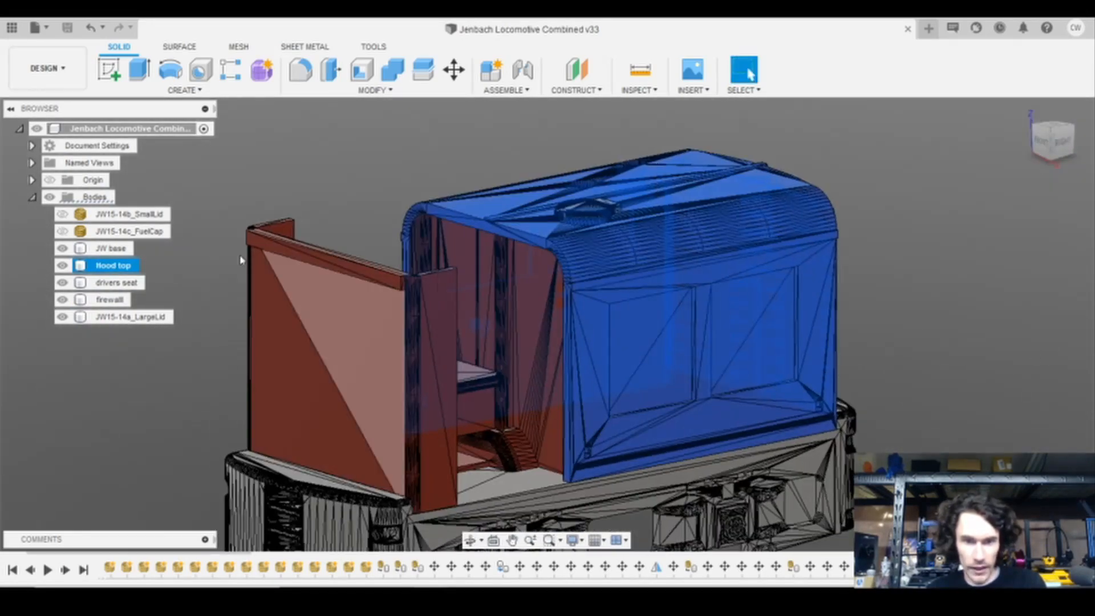
pyautogui.click(111, 299)
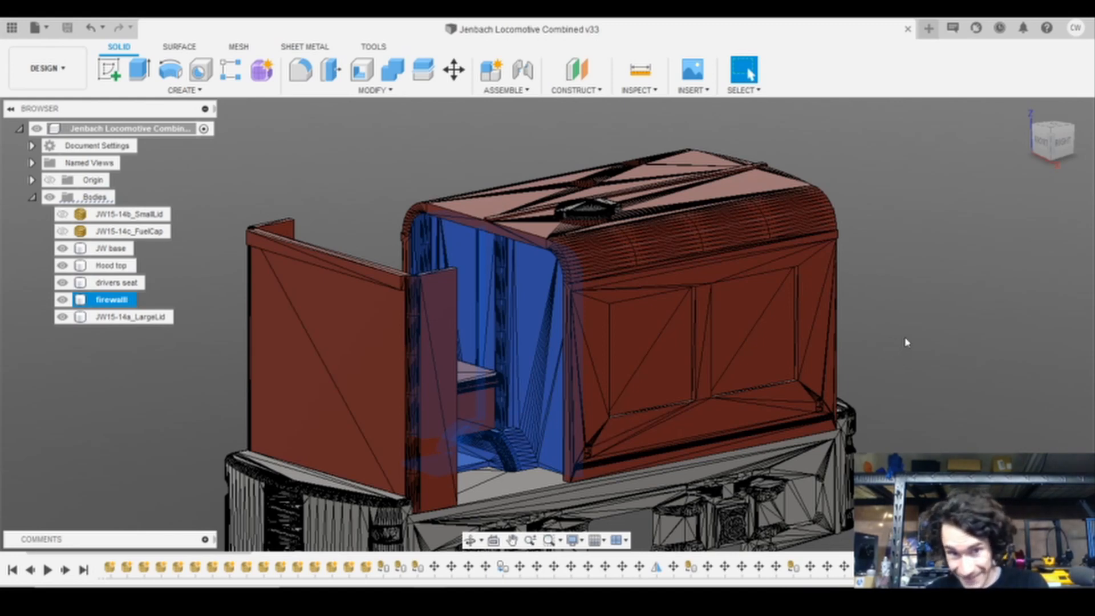
# Step: Clear the body selection and view the complete combined locomotive from the rear cab corner
pyautogui.scroll(-3, 907, 342)
pyautogui.click(930, 350)
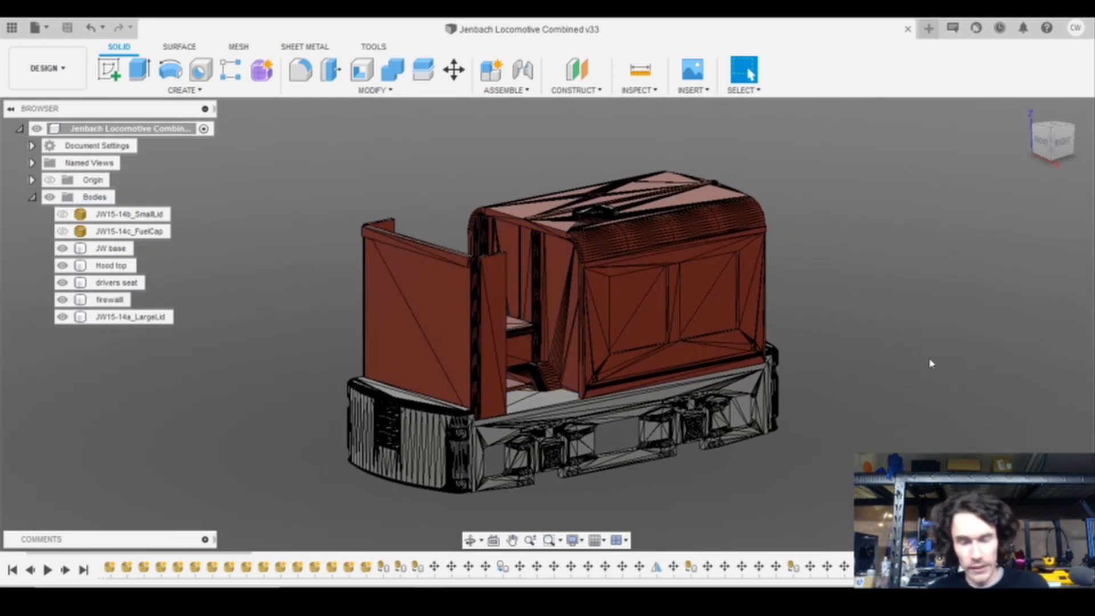
pyautogui.keyDown('shift'); pyautogui.moveTo(925, 328); pyautogui.dragTo(909, 369, button='middle'); pyautogui.keyUp('shift')
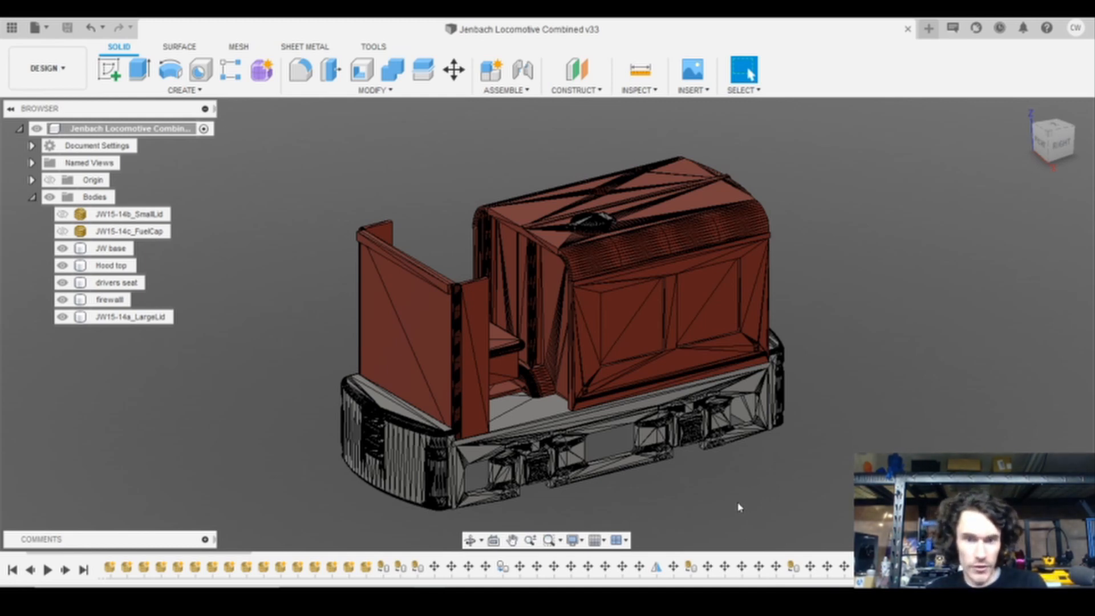
pyautogui.keyDown('shift'); pyautogui.moveTo(687, 529); pyautogui.dragTo(715, 522, button='middle'); pyautogui.keyUp('shift')
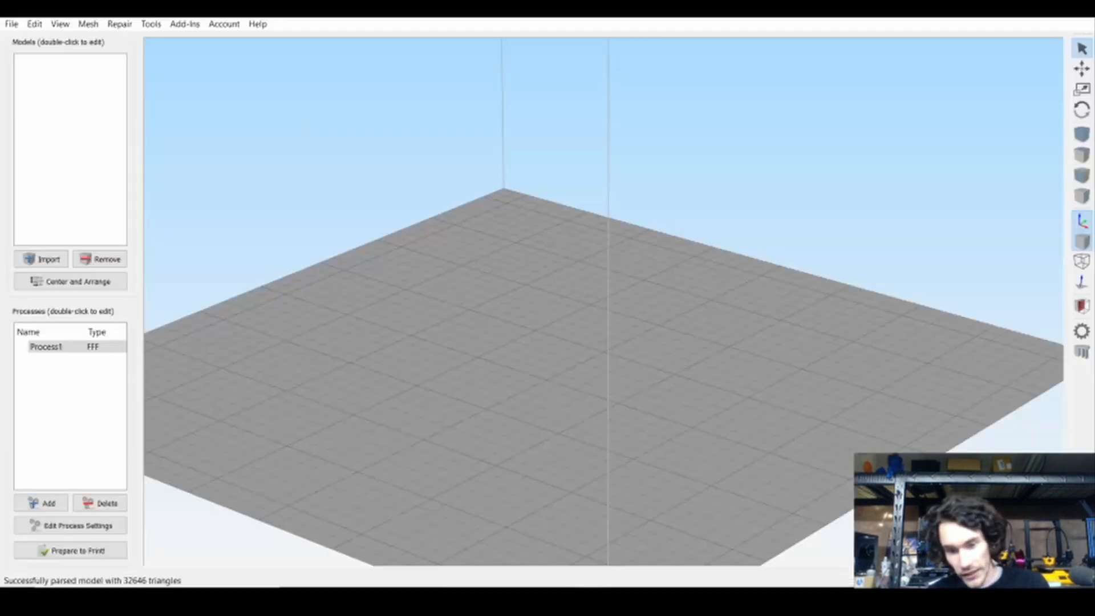
# Step: Import the JW base model and export it as an STL, replacing the existing JW base file
pyautogui.click(43, 258)
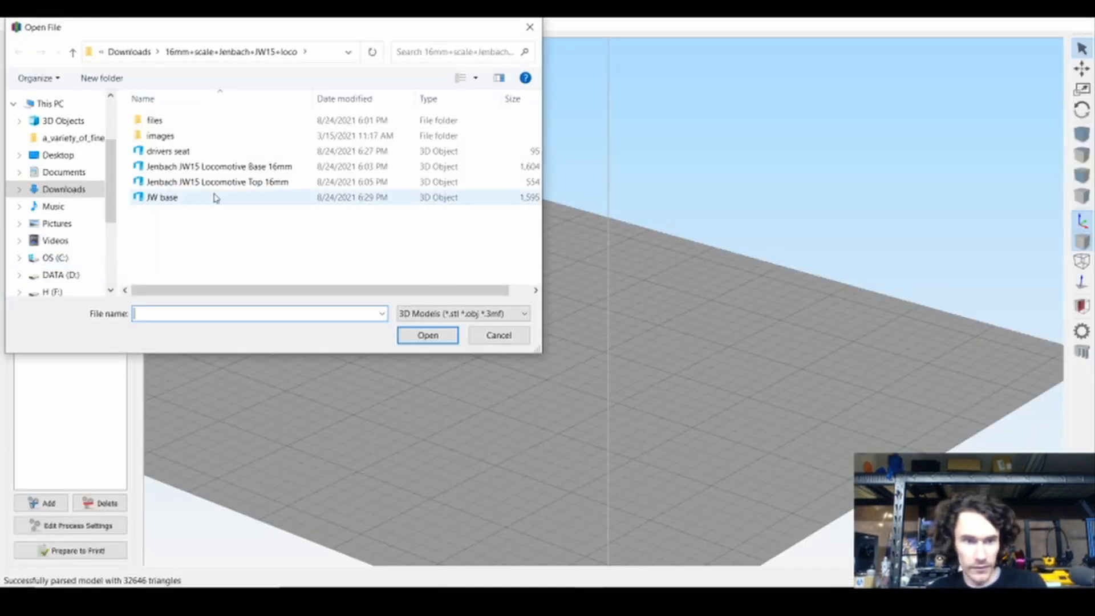
pyautogui.doubleClick(215, 197)
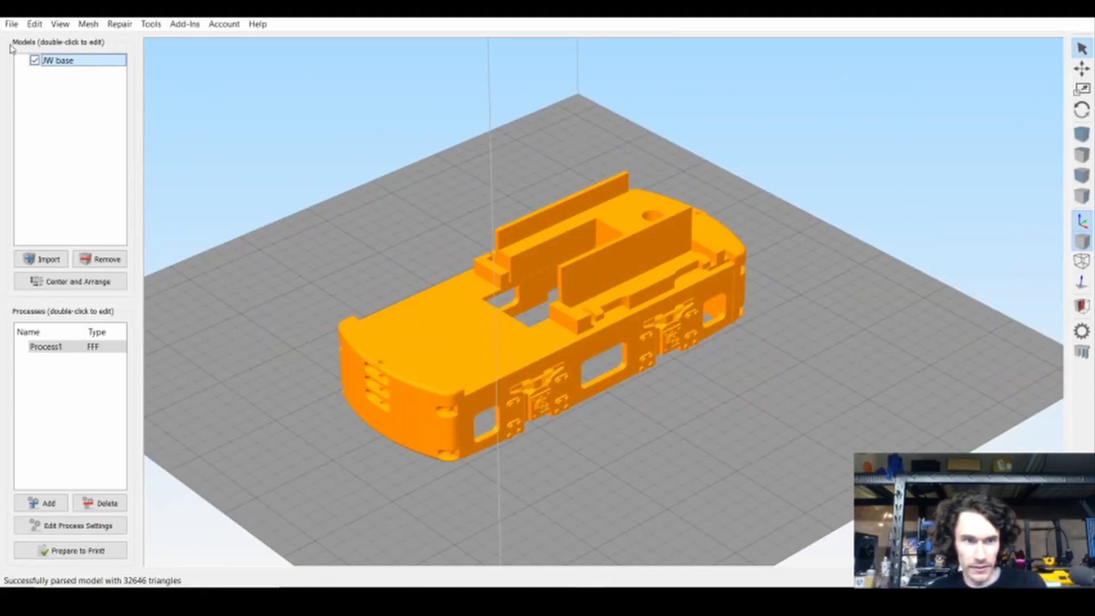
pyautogui.click(11, 24)
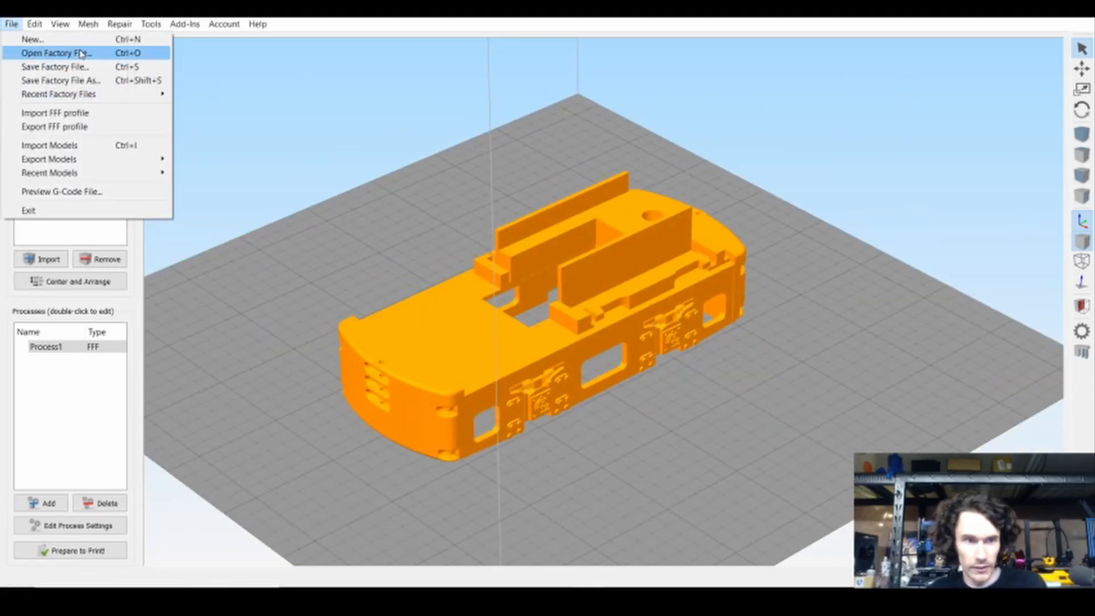
pyautogui.click(181, 159)
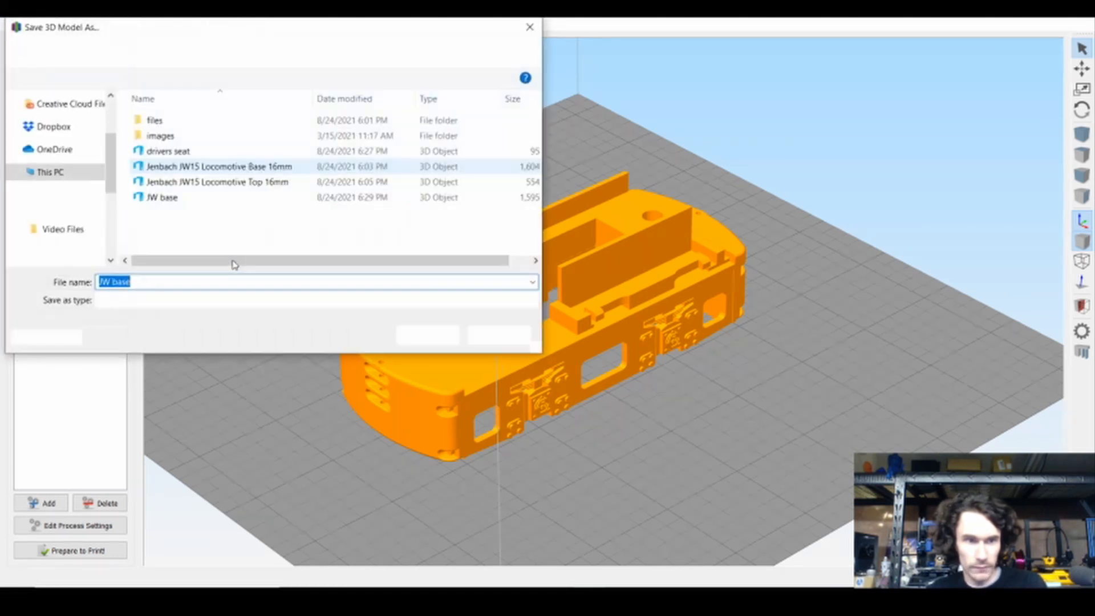
pyautogui.click(431, 336)
pyautogui.click(577, 303)
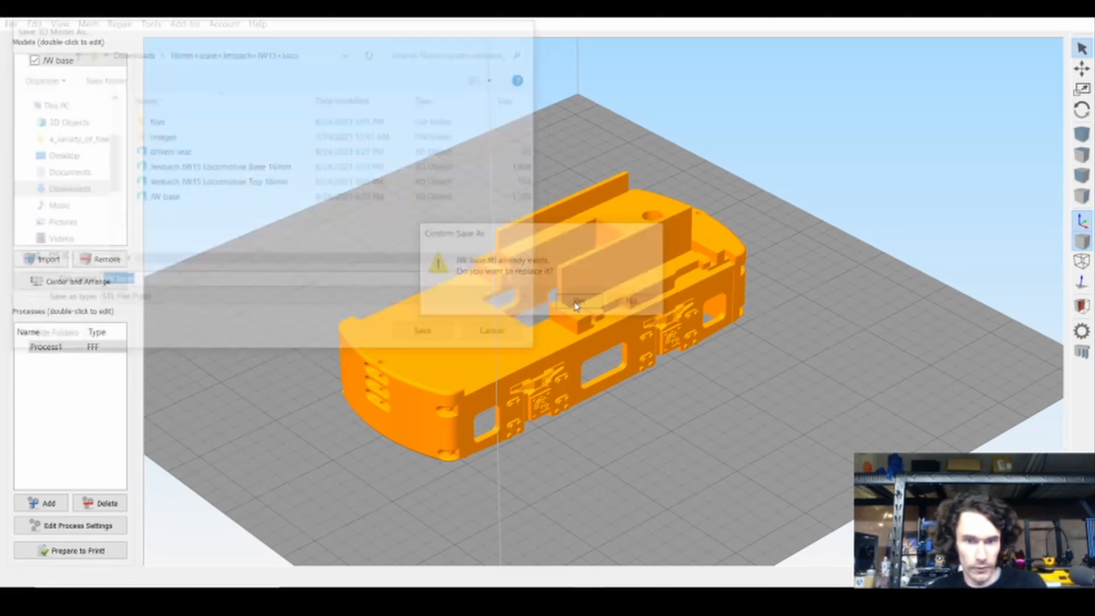
# Step: Check the JW base mesh for non-manifold edges and inspect the model from its end and sides
pyautogui.moveTo(713, 392); pyautogui.dragTo(765, 377)
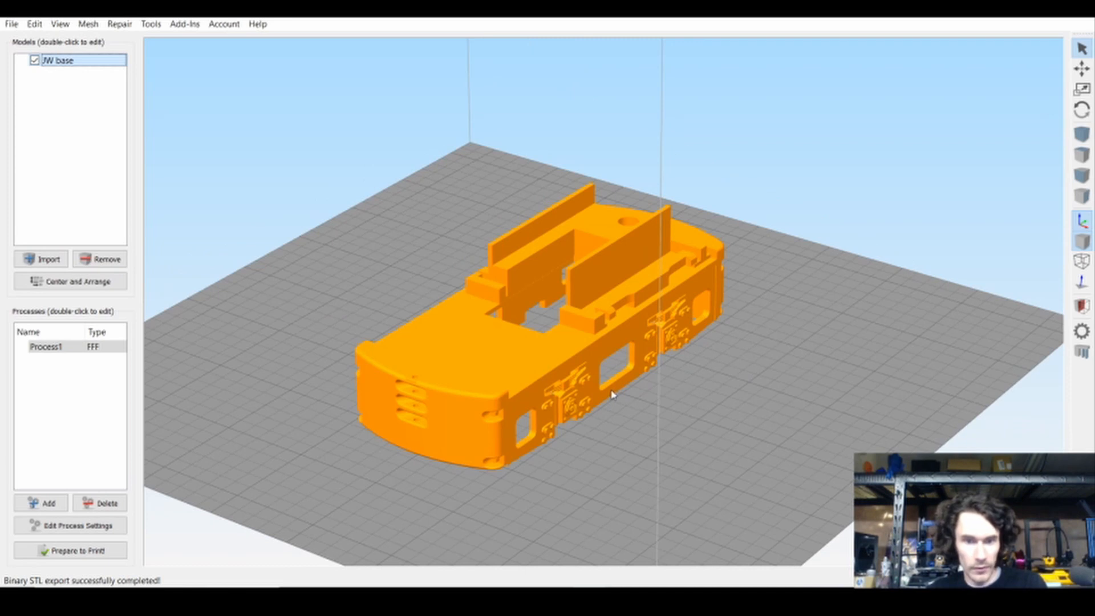
pyautogui.scroll(2, 612, 395)
pyautogui.scroll(2, 601, 361)
pyautogui.click(87, 25)
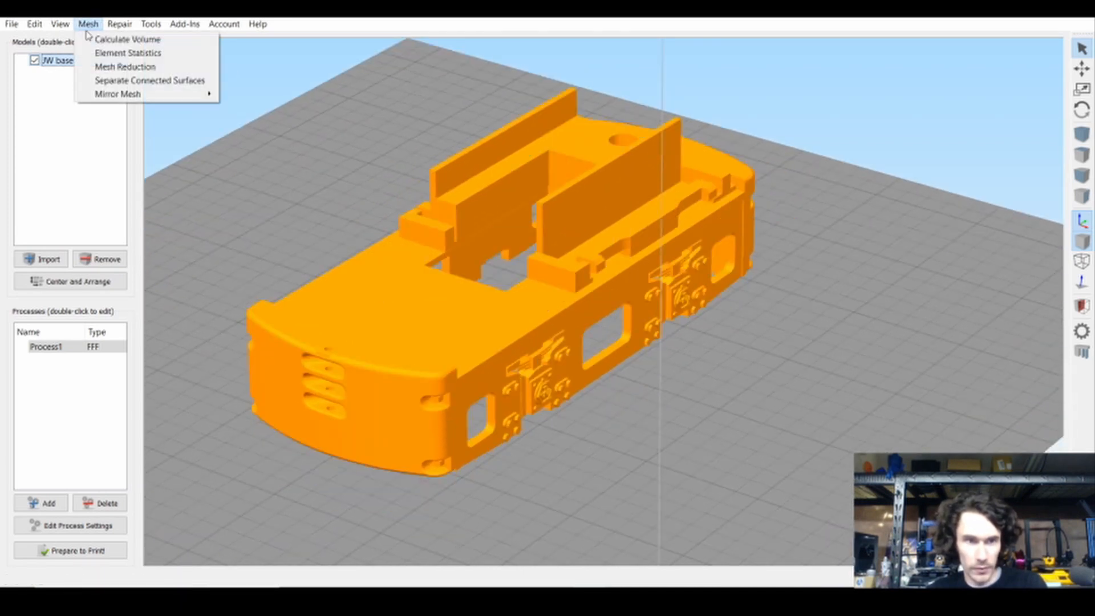
pyautogui.moveTo(136, 27)
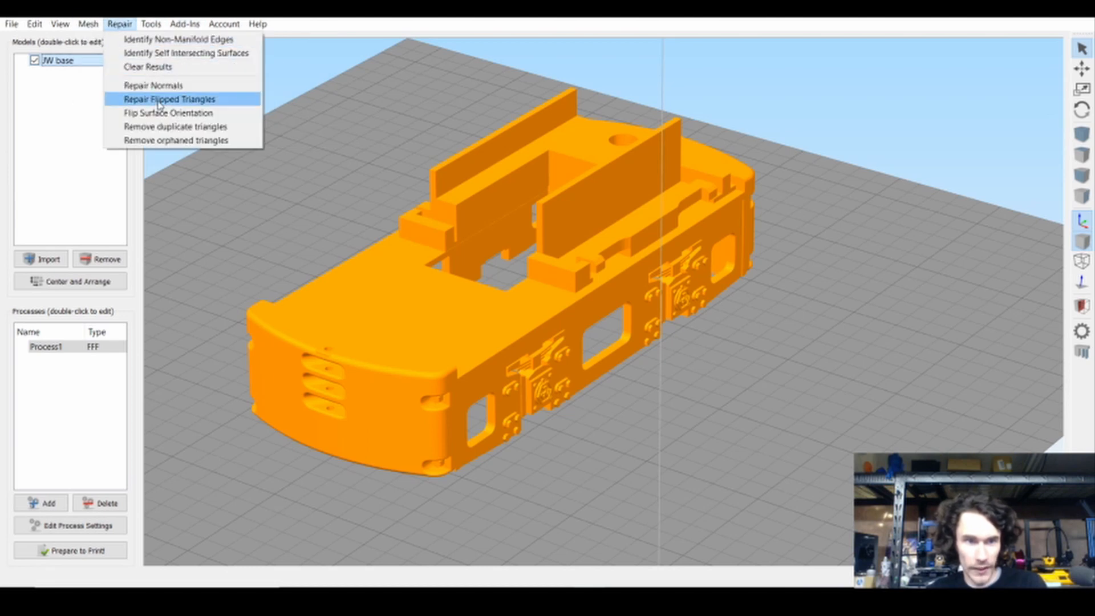
pyautogui.click(172, 41)
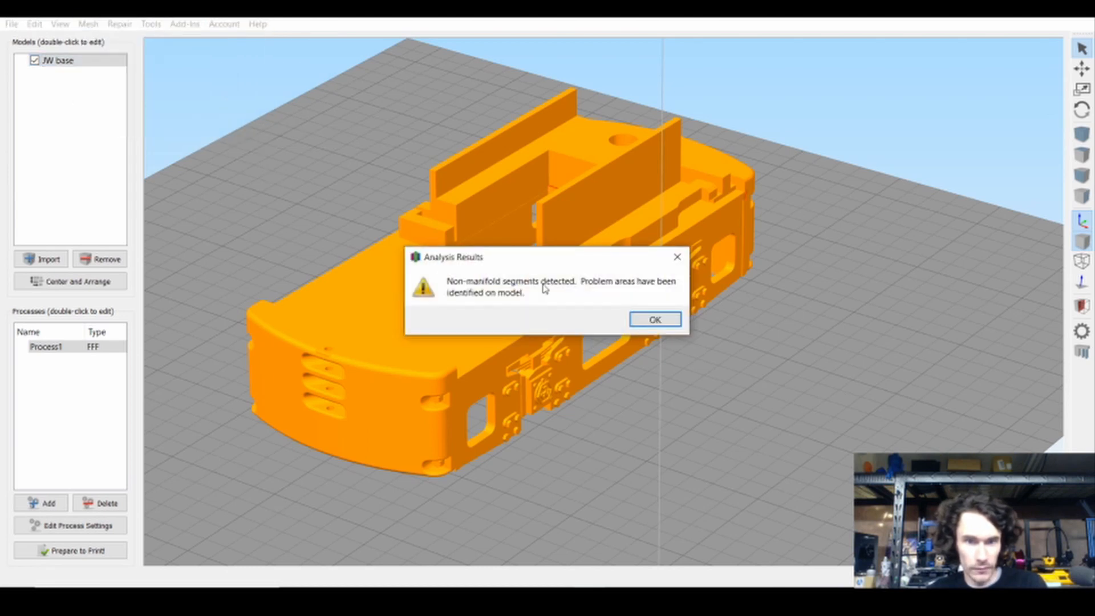
pyautogui.click(655, 319)
pyautogui.moveTo(655, 320); pyautogui.dragTo(288, 369)
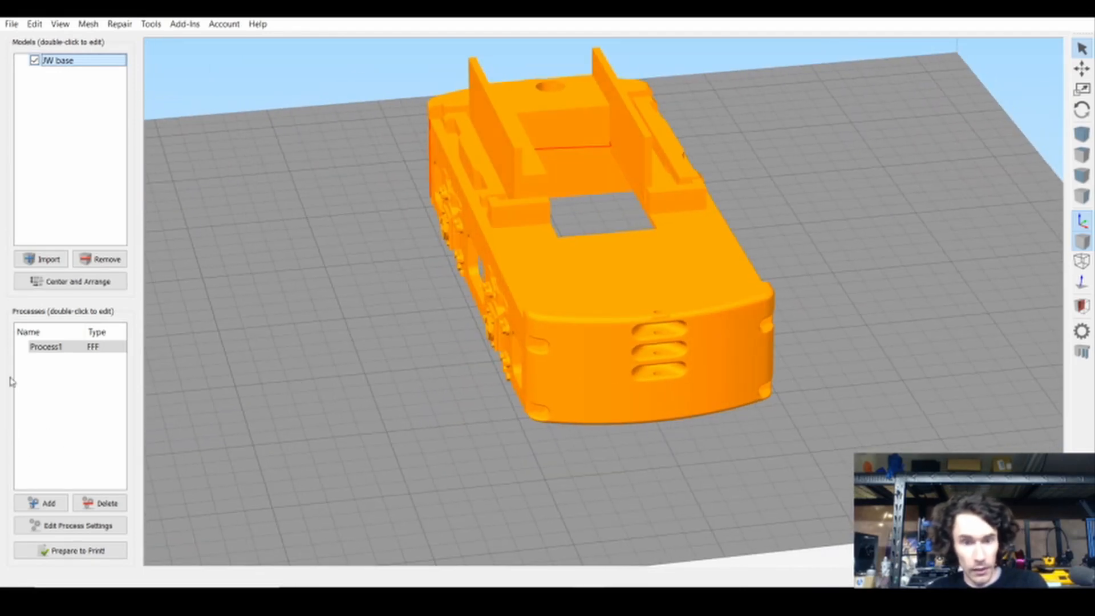
# Step: Remove the JW base from the build plate and open its most recent file from File Explorer in 3D Builder
pyautogui.click(100, 259)
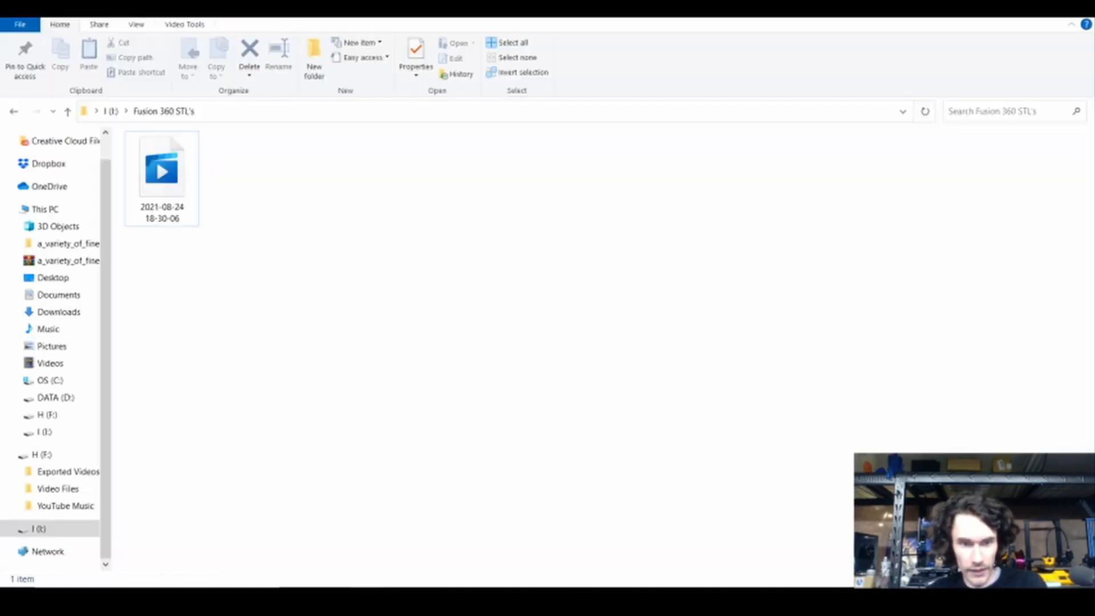
pyautogui.scroll(1, 43, 171)
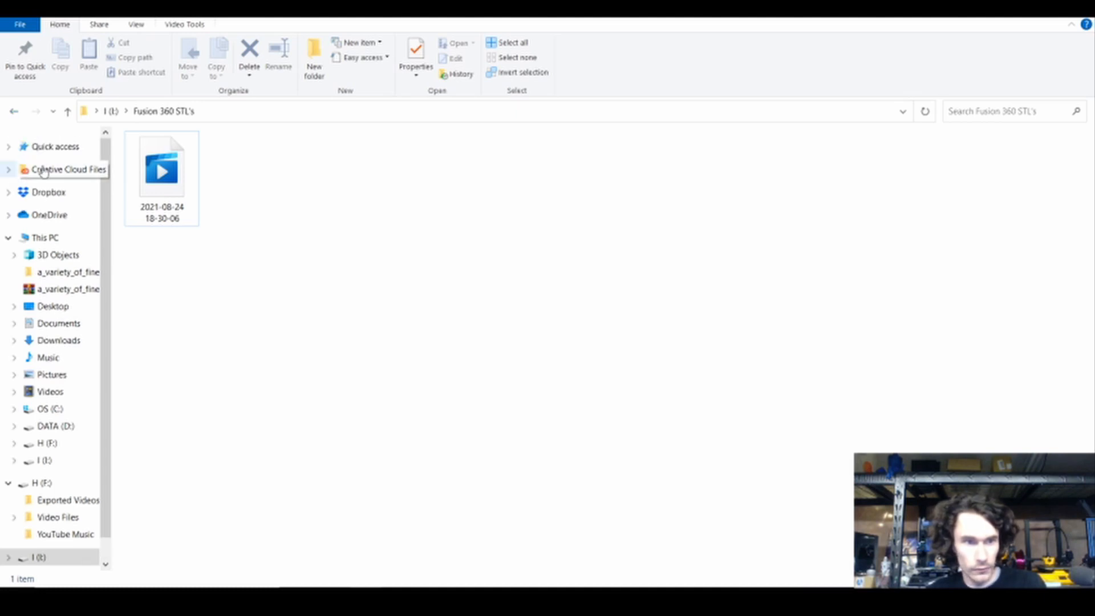
pyautogui.click(50, 148)
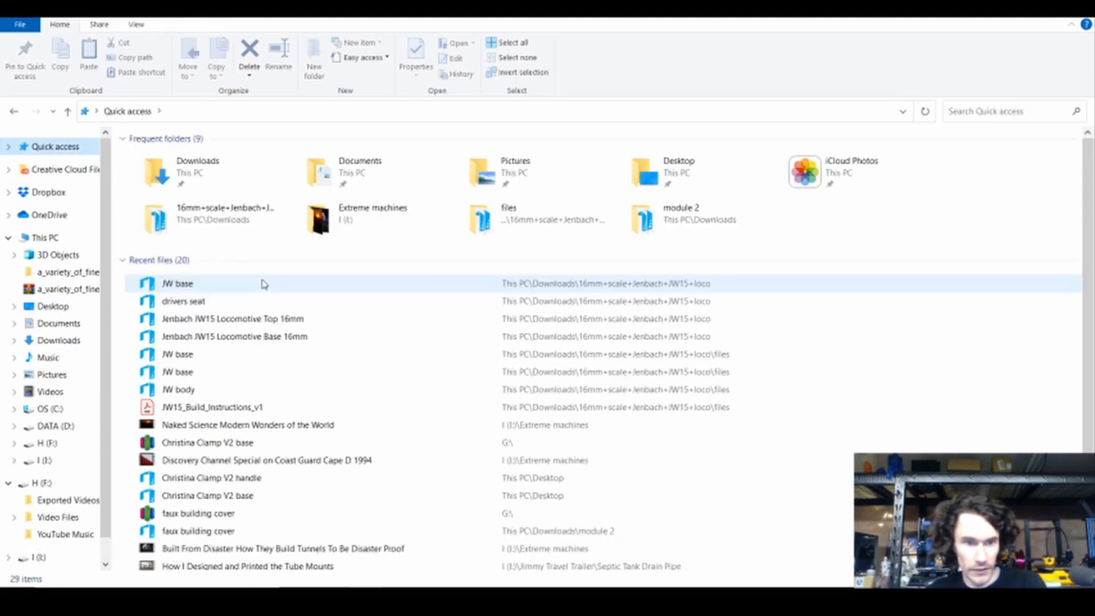
pyautogui.click(264, 284)
pyautogui.doubleClick(264, 284)
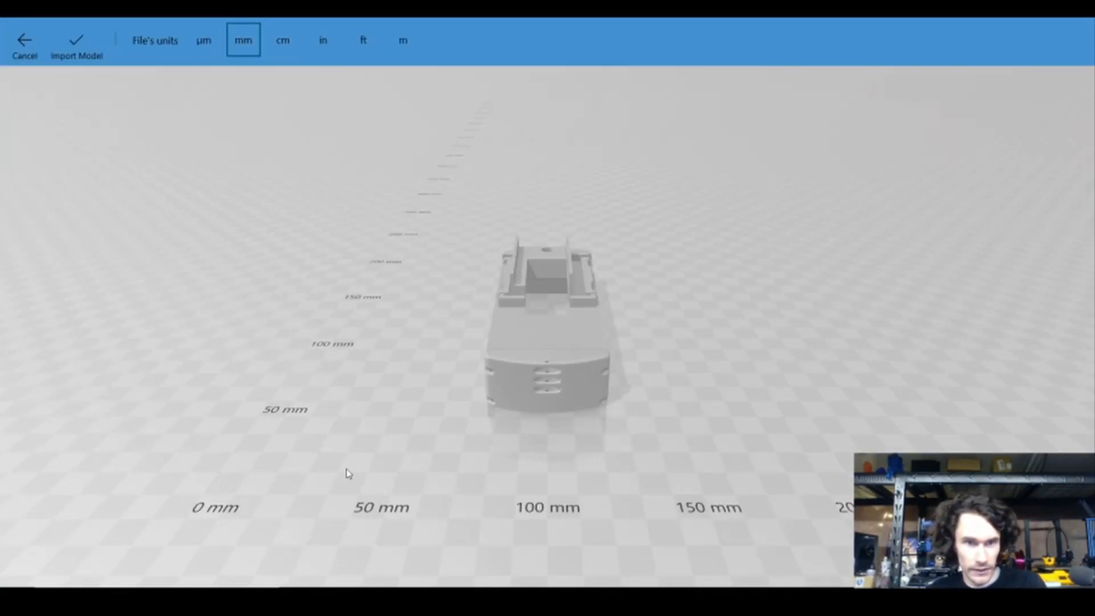
# Step: Import the JW base in millimetres, save it over the existing file and view it from the side
pyautogui.moveTo(345, 474); pyautogui.dragTo(741, 506)
pyautogui.scroll(1, 741, 506)
pyautogui.click(86, 49)
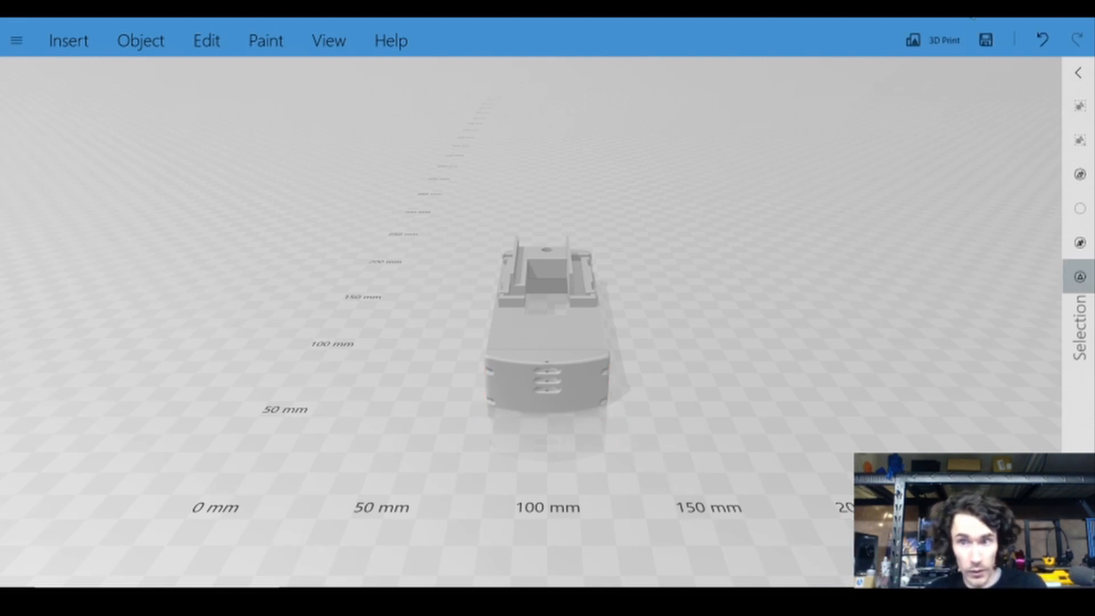
pyautogui.click(985, 39)
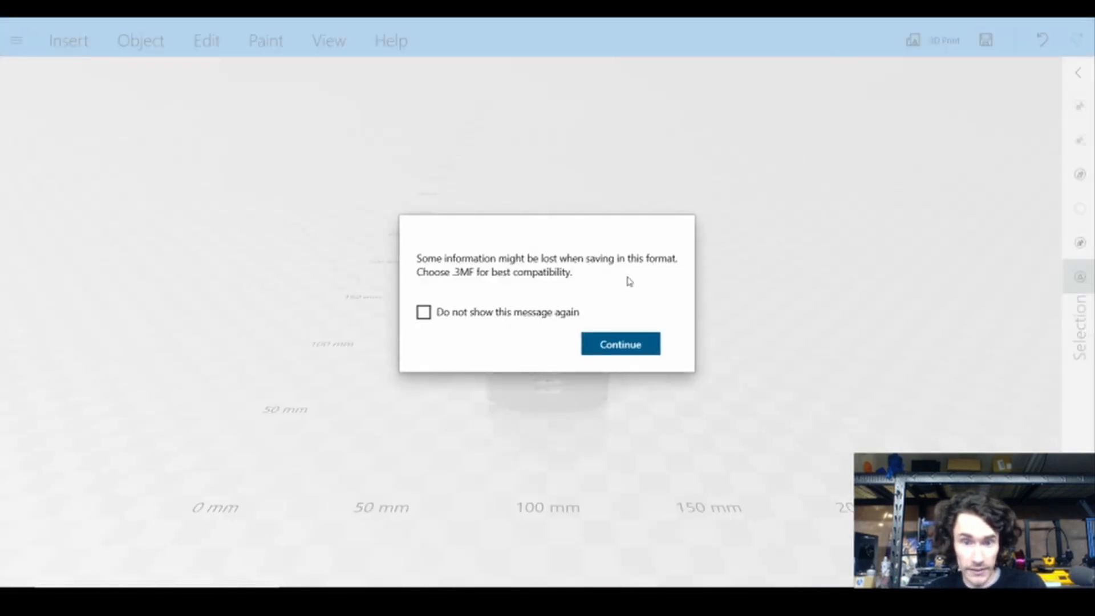
pyautogui.click(598, 342)
pyautogui.moveTo(216, 401); pyautogui.dragTo(375, 400)
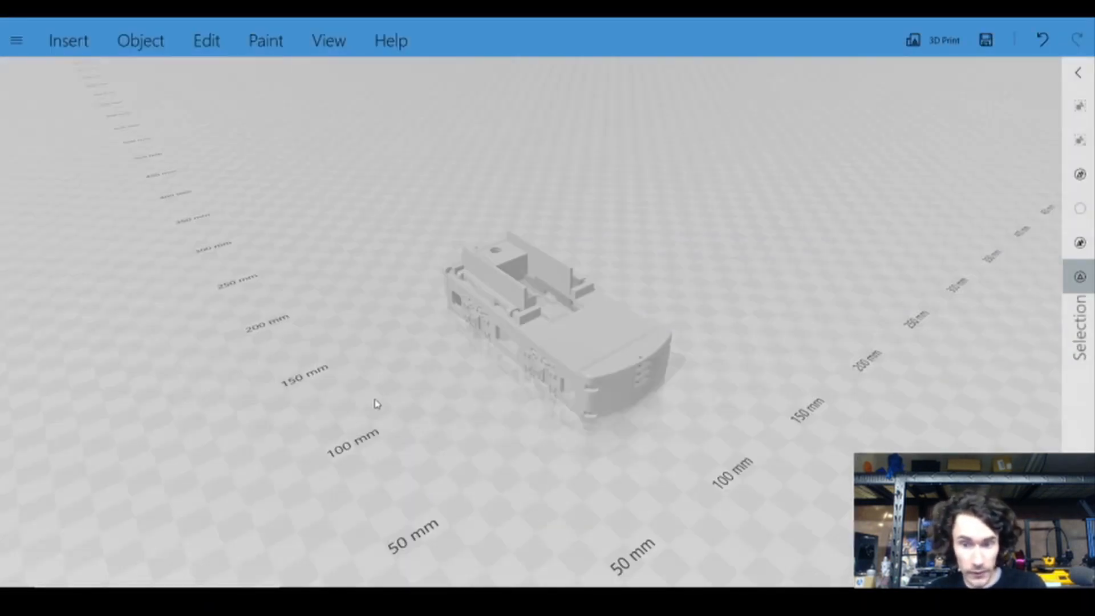
pyautogui.scroll(5, 374, 403)
pyautogui.moveTo(337, 432); pyautogui.dragTo(516, 386)
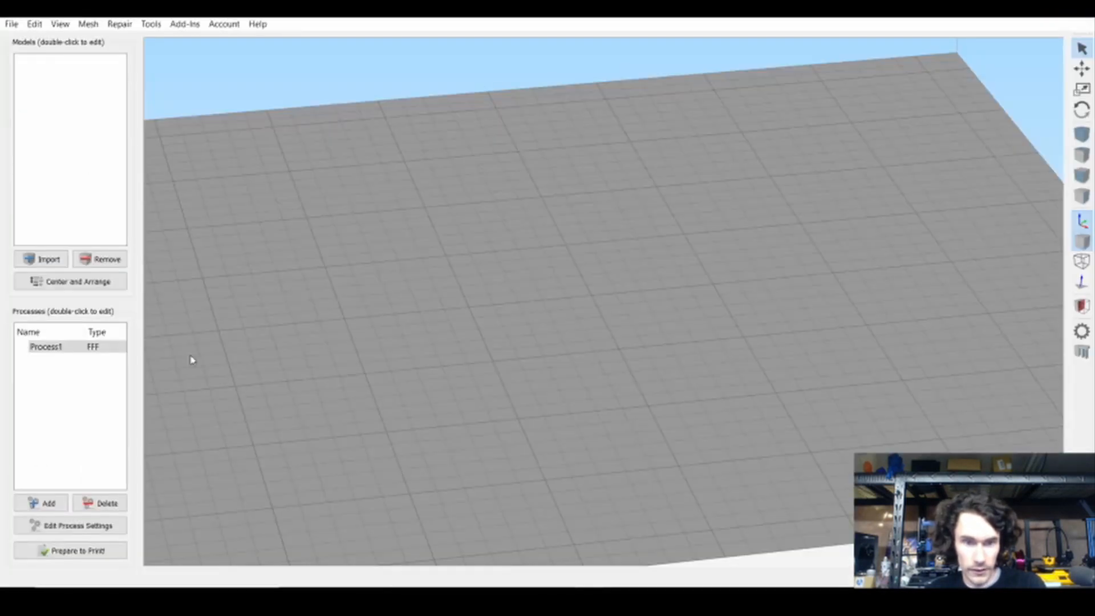
# Step: Import the resaved JW base in the slicer and check it for non-manifold edges
pyautogui.click(57, 259)
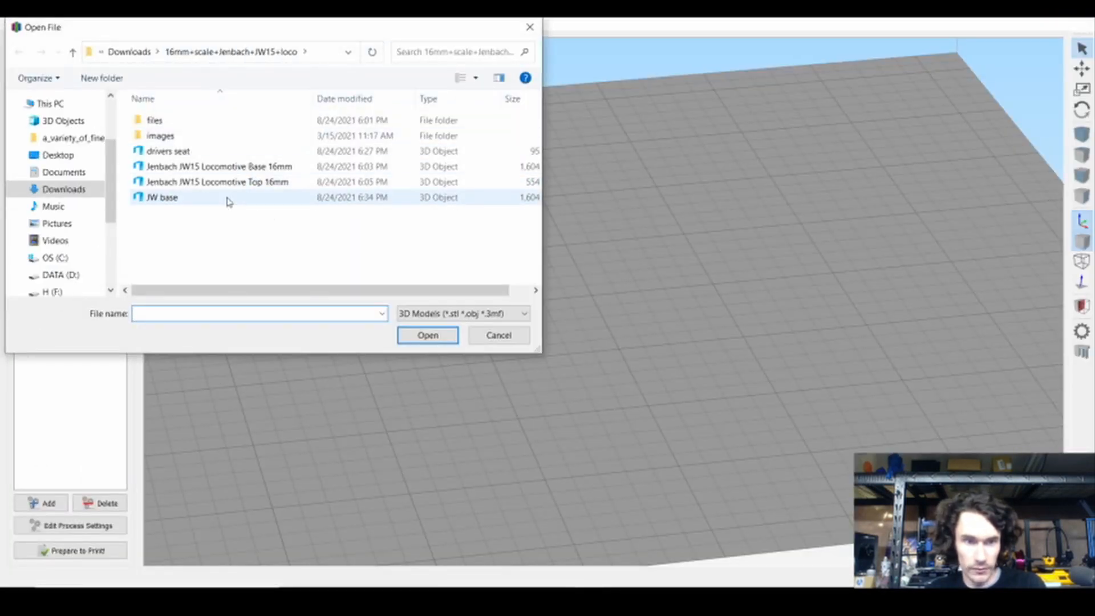
pyautogui.doubleClick(165, 197)
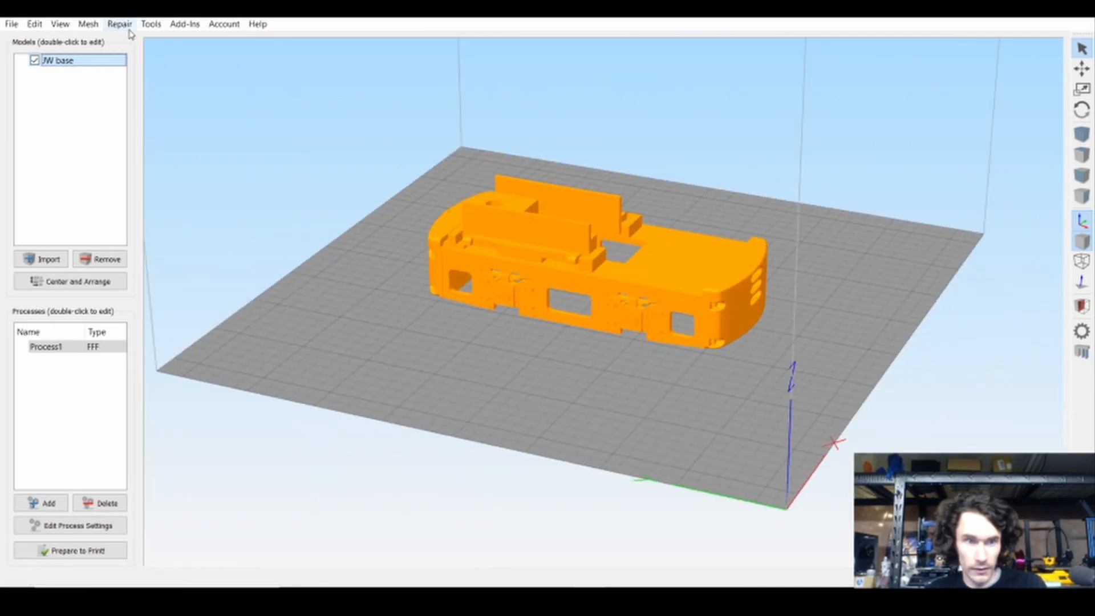
pyautogui.click(120, 24)
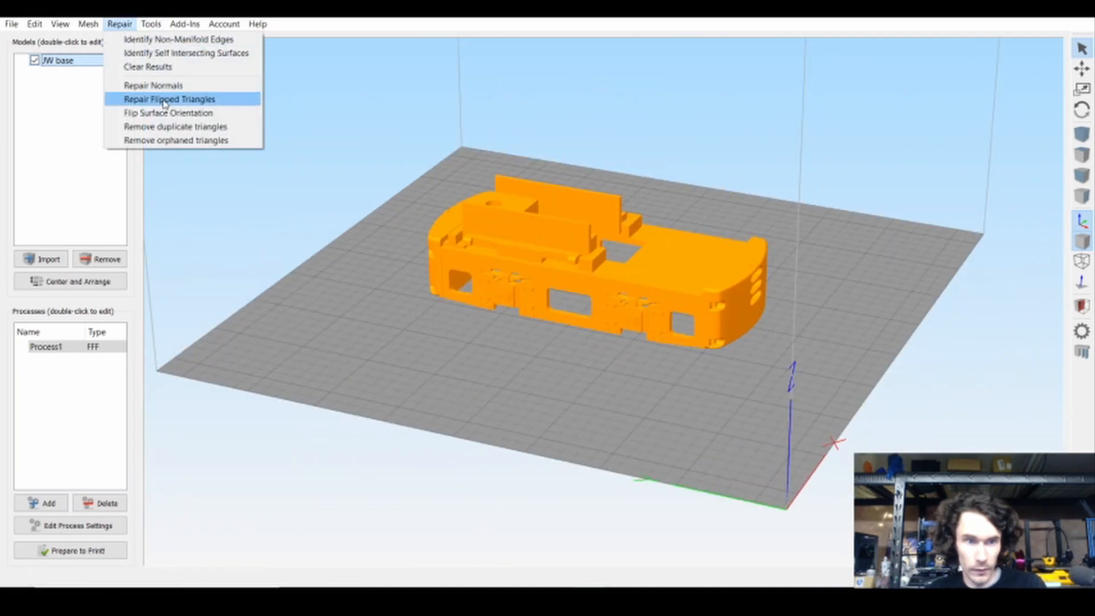
pyautogui.click(180, 41)
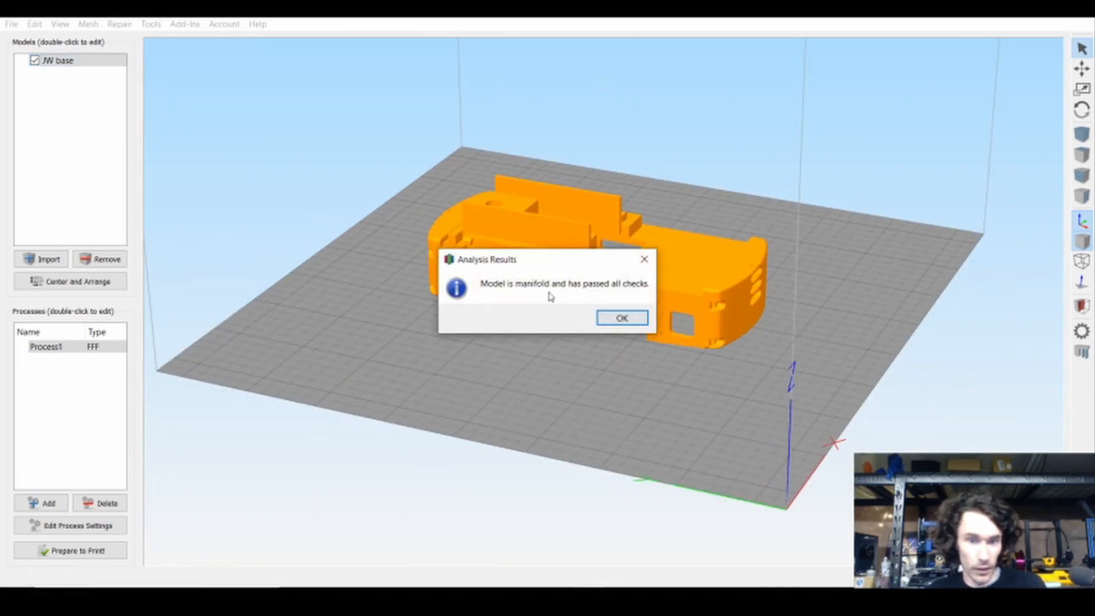
pyautogui.click(622, 317)
pyautogui.scroll(5, 605, 371)
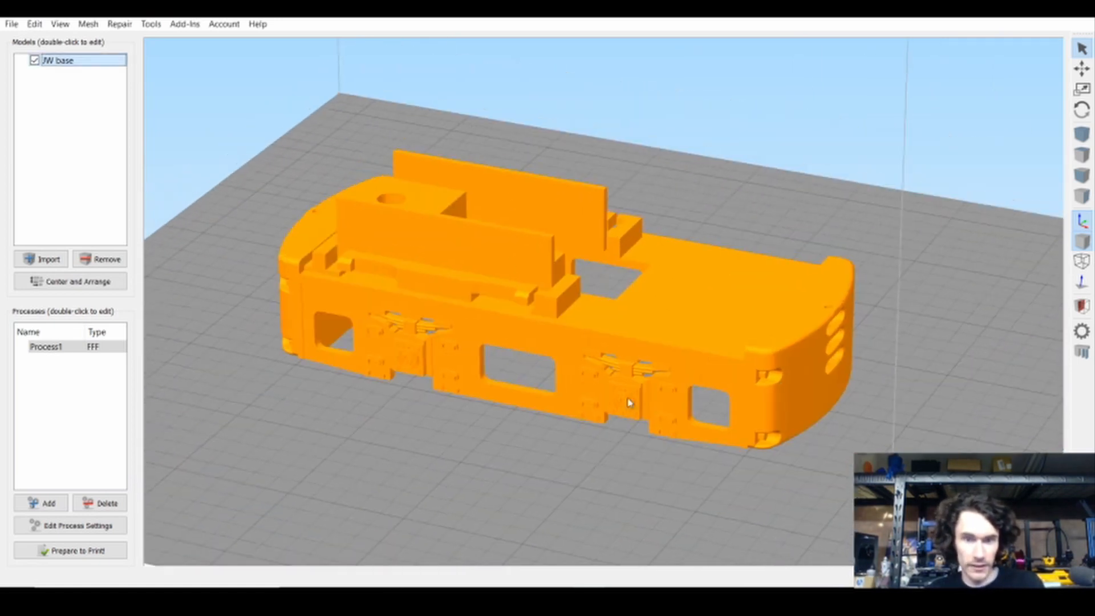
pyautogui.moveTo(589, 392); pyautogui.dragTo(870, 369)
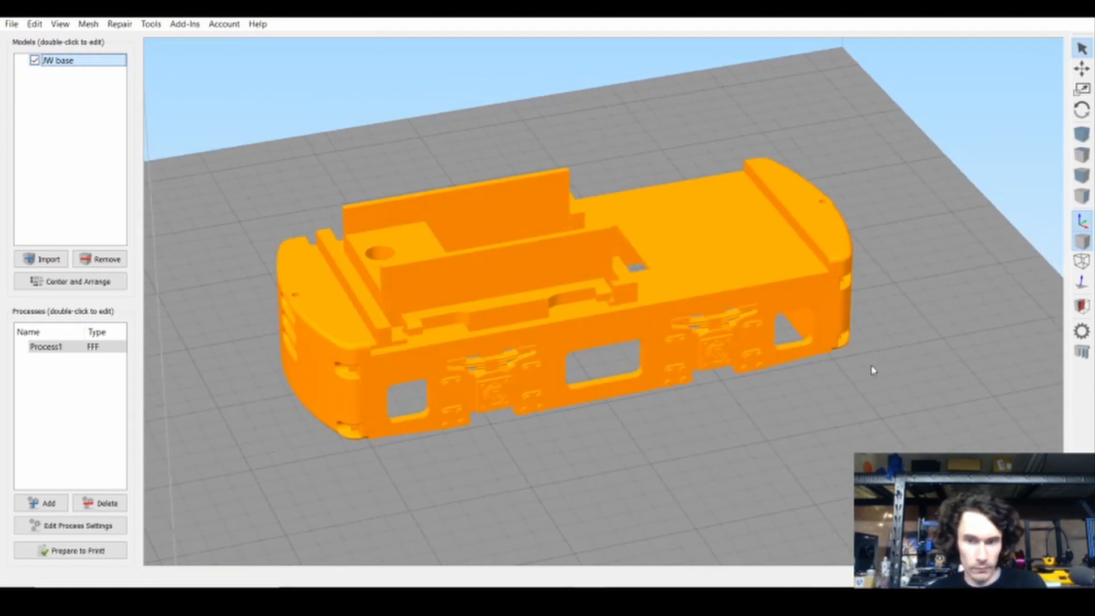
# Step: Slice the JW base for printing and limit the toolpath preview to layers 1 to 95
pyautogui.click(67, 557)
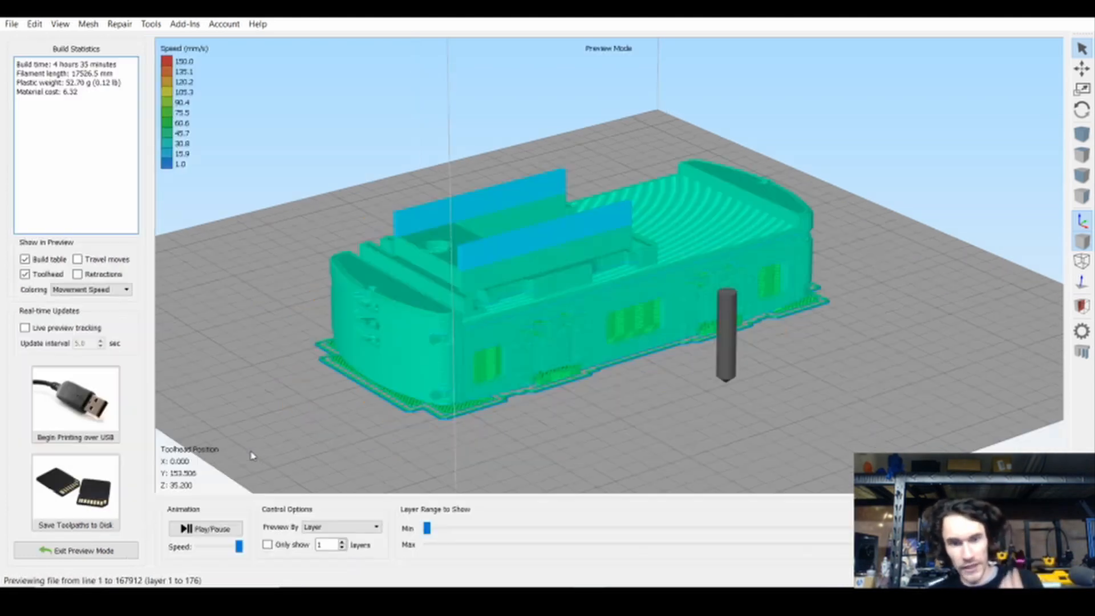
pyautogui.scroll(5, 553, 381)
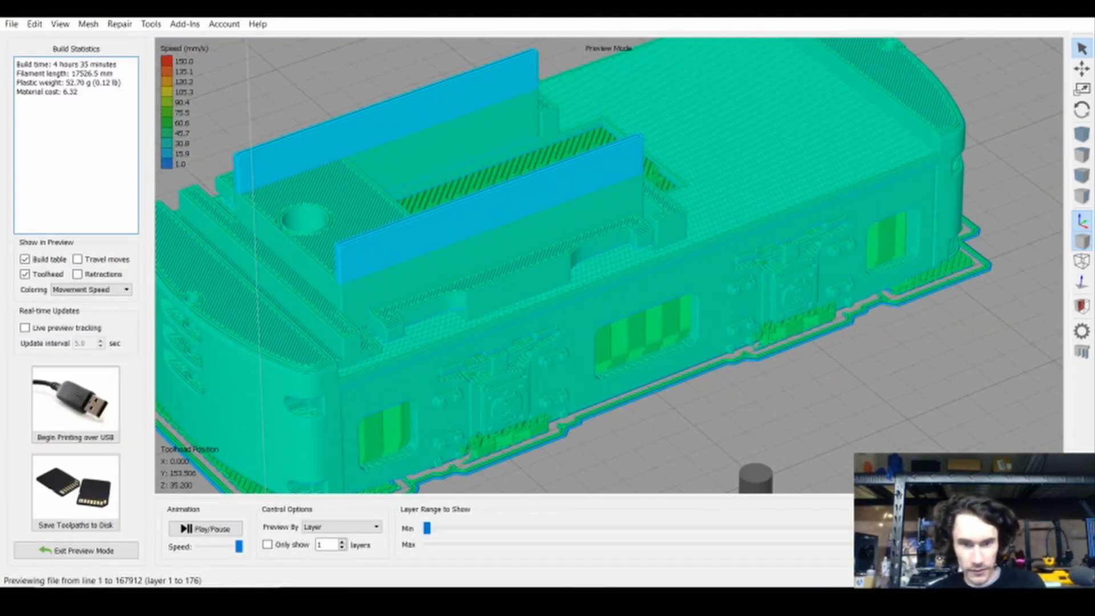
pyautogui.moveTo(1053, 545); pyautogui.dragTo(850, 544)
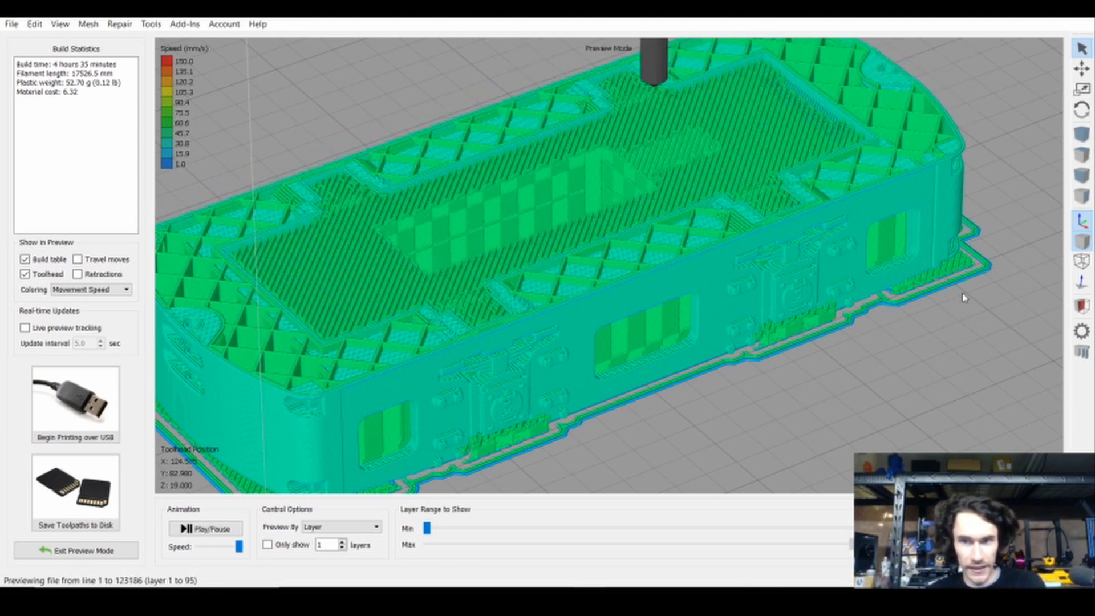
# Step: Examine the infill, walls and central opening of the JW base closely in the cut-away toolpath preview
pyautogui.moveTo(963, 295); pyautogui.dragTo(883, 303)
pyautogui.scroll(-3, 855, 370)
pyautogui.moveTo(858, 367); pyautogui.dragTo(466, 259)
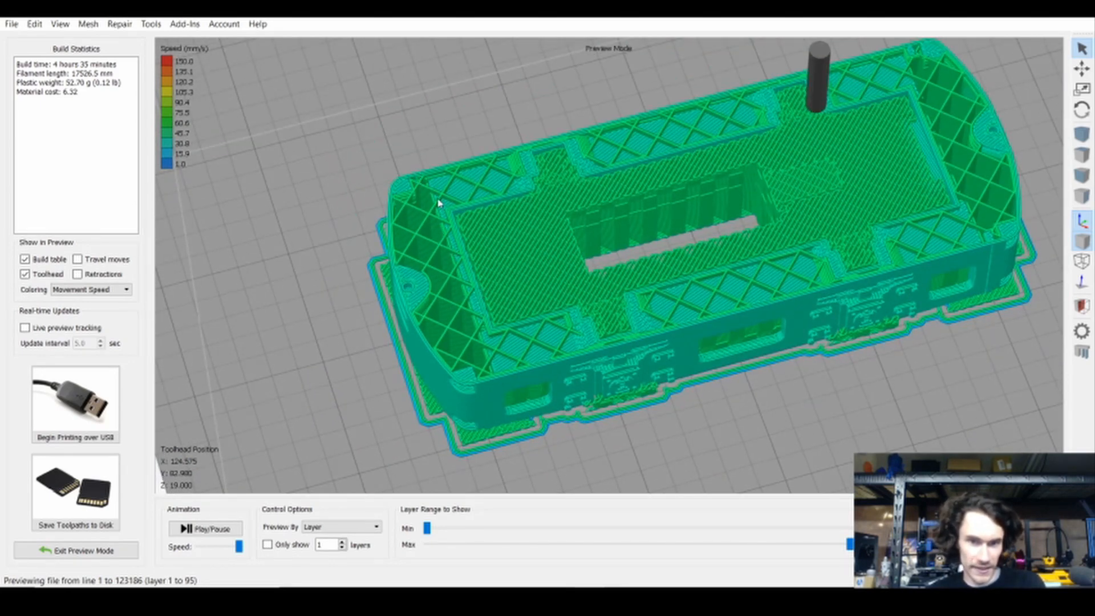
pyautogui.scroll(8, 469, 368)
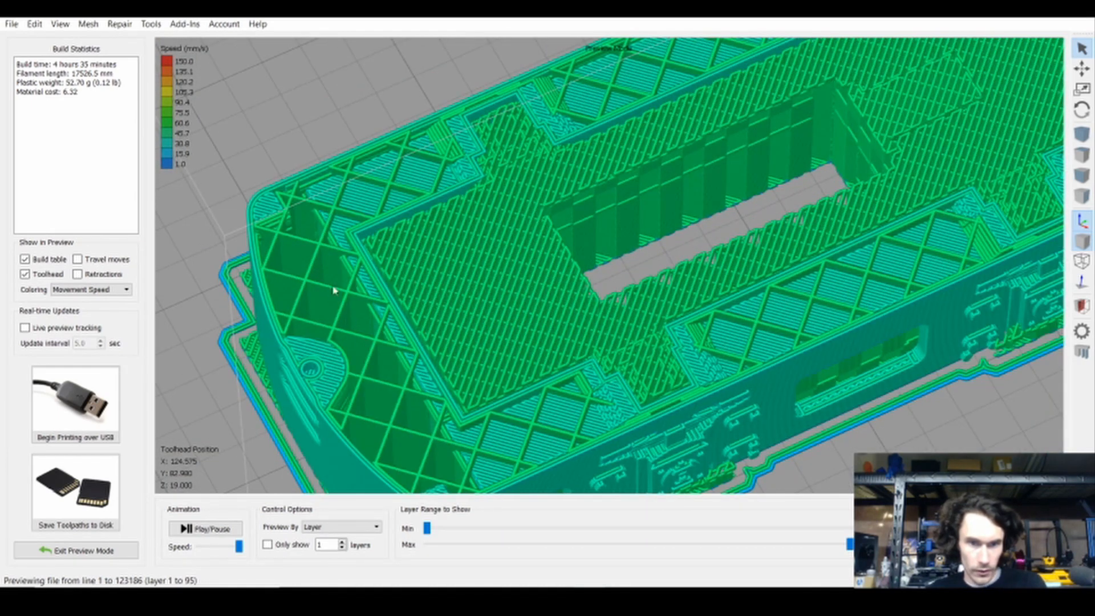
pyautogui.moveTo(465, 373); pyautogui.dragTo(473, 367, button='right')
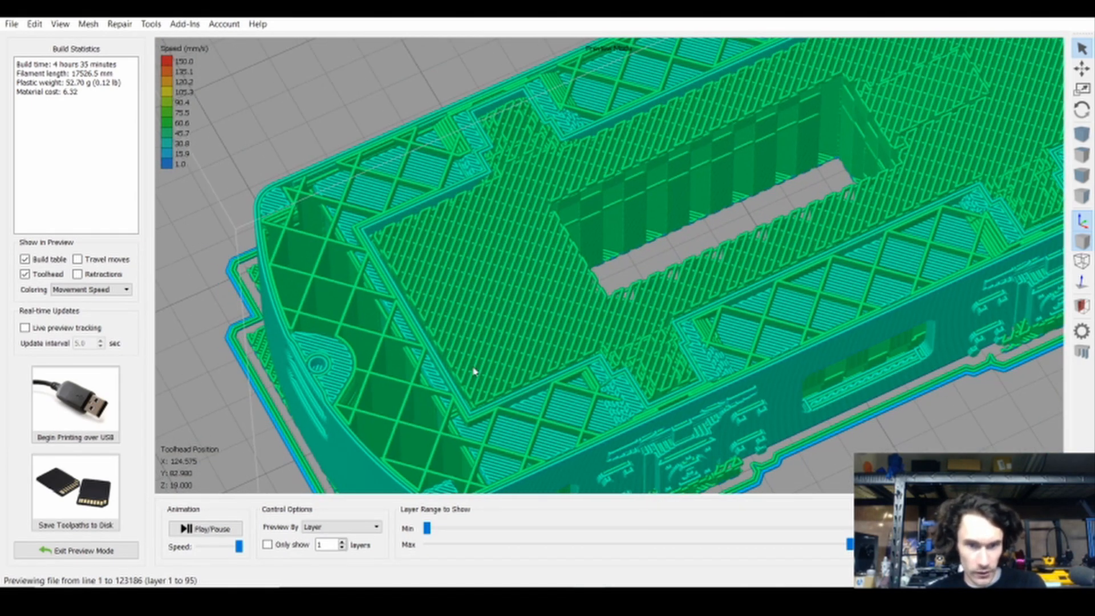
pyautogui.scroll(-5, 474, 371)
pyautogui.moveTo(916, 349); pyautogui.dragTo(759, 352)
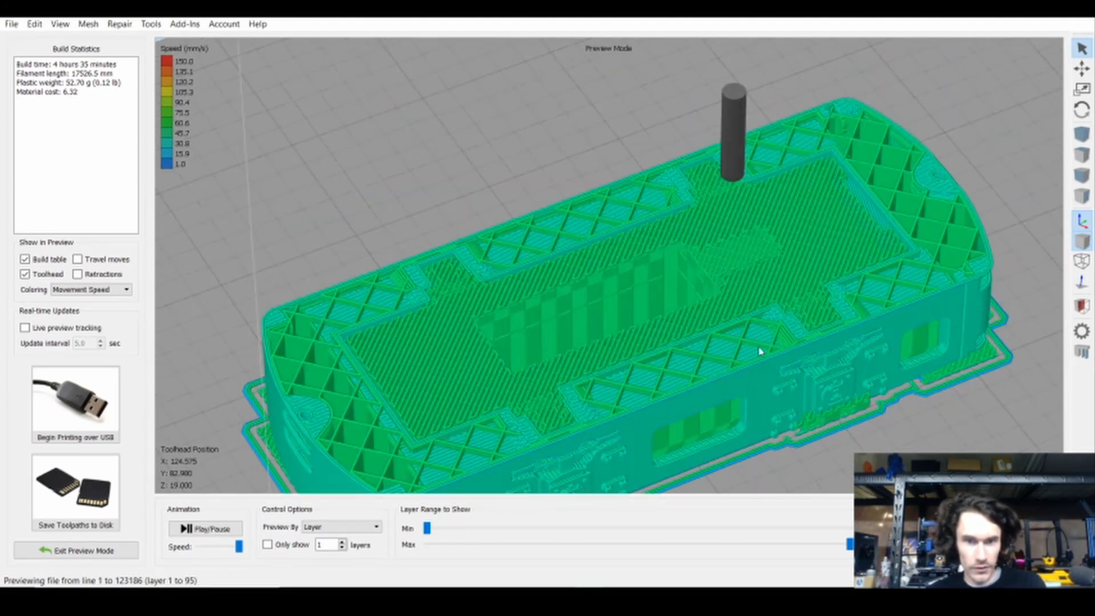
# Step: Exit the toolpath preview and switch to Fusion 360 to view the combined locomotive from its left side
pyautogui.click(75, 550)
pyautogui.scroll(-5, 590, 370)
pyautogui.scroll(5, 648, 347)
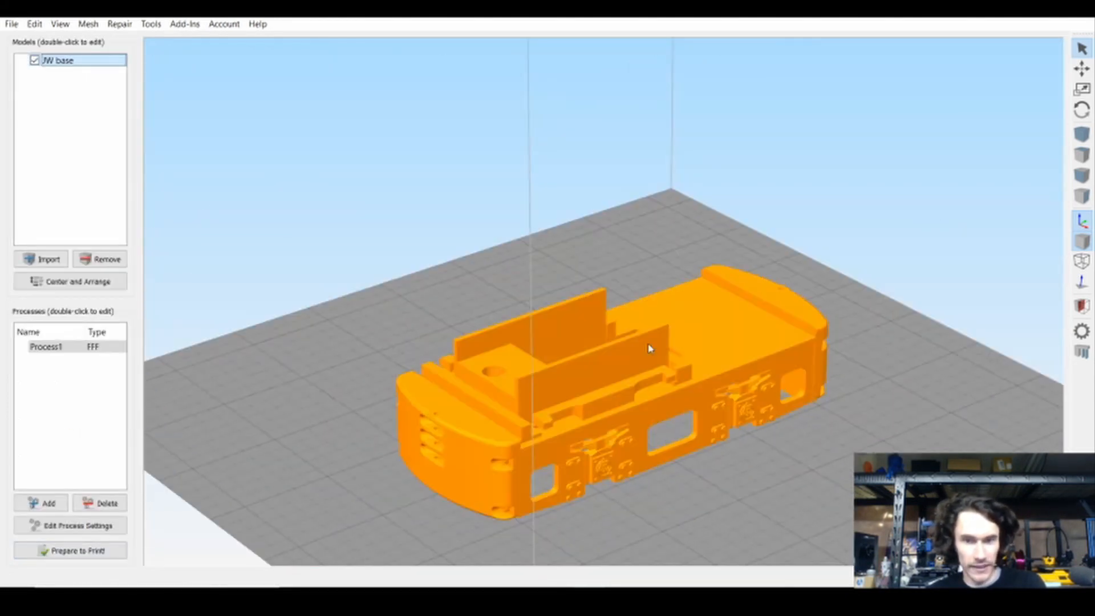
pyautogui.moveTo(779, 418); pyautogui.dragTo(745, 372, button='right')
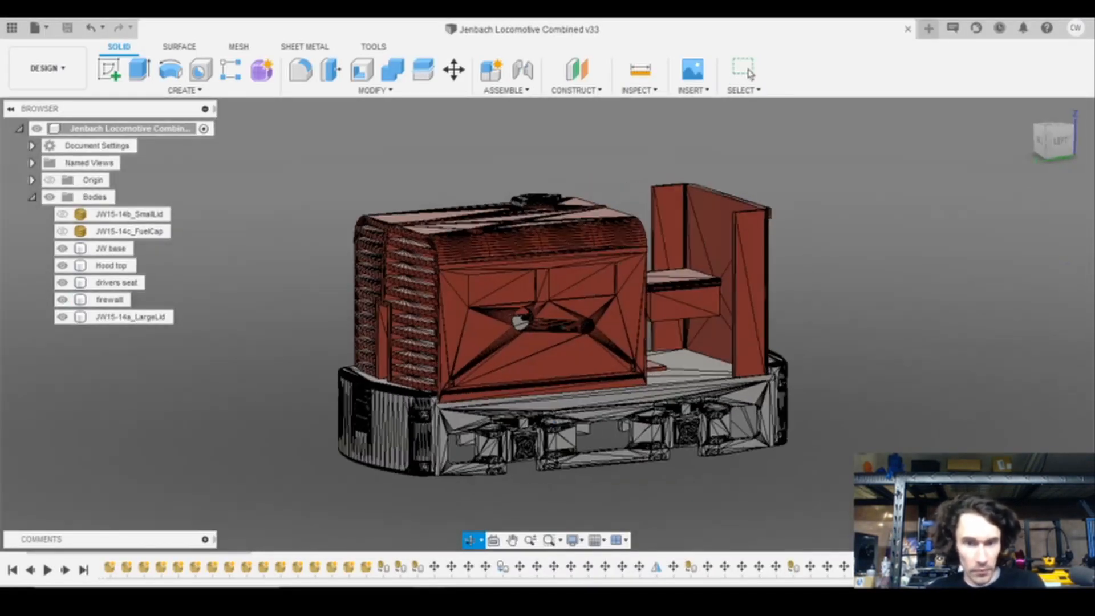
pyautogui.keyDown('shift'); pyautogui.moveTo(1078, 374); pyautogui.dragTo(1008, 376, button='middle'); pyautogui.keyUp('shift')
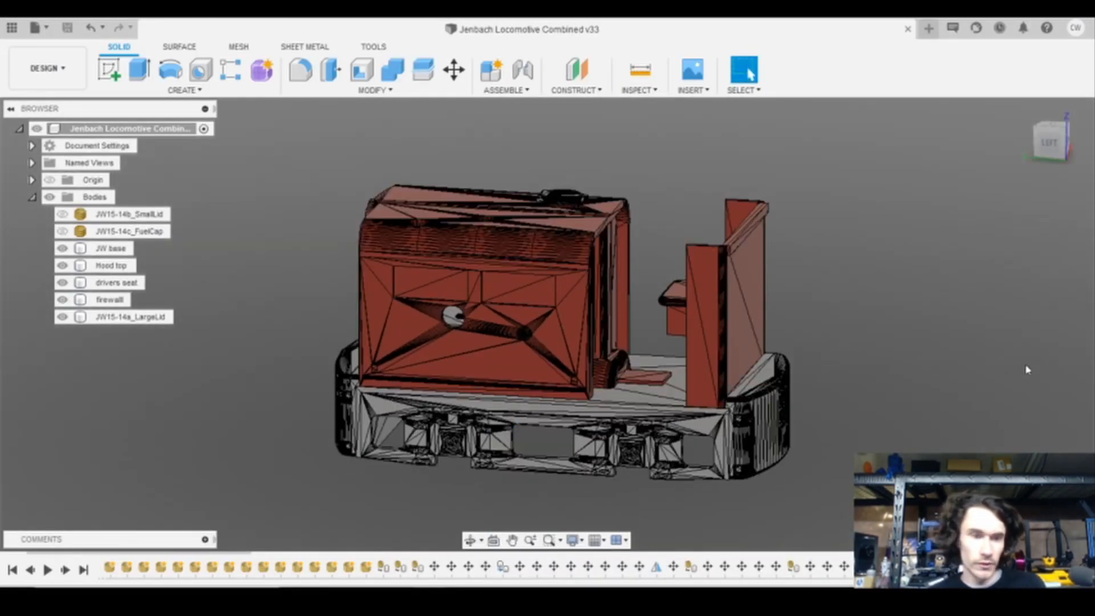